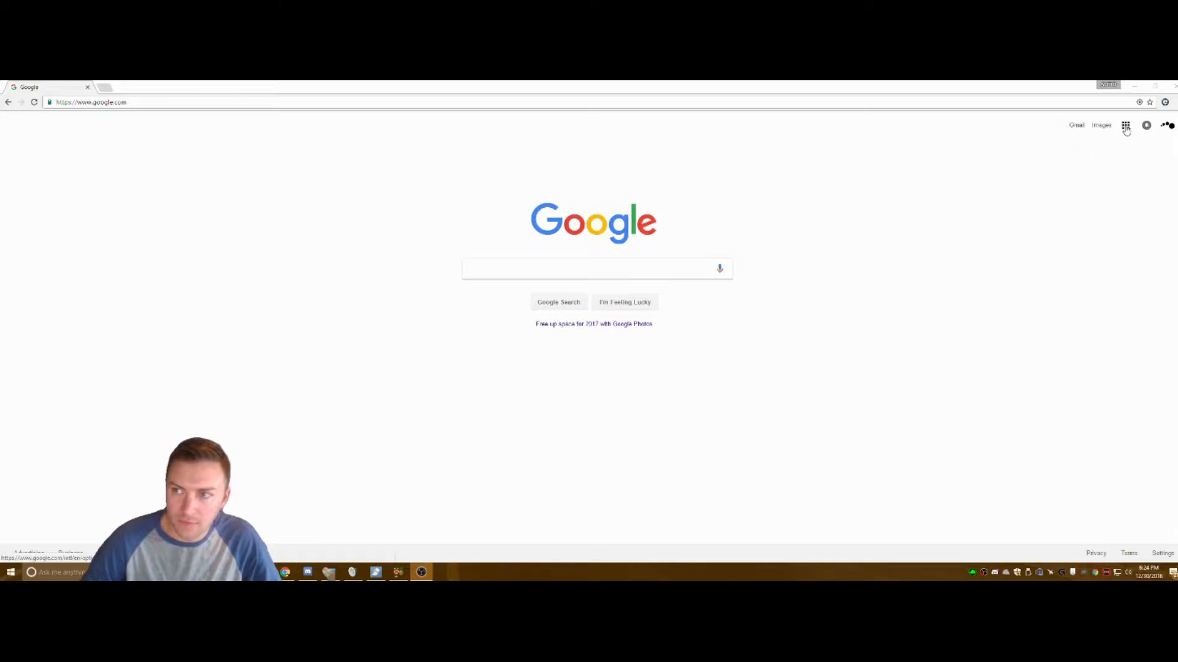
Step: Go to Google Drive from the Google home page and create a new blank Google Docs document
click(1127, 128)
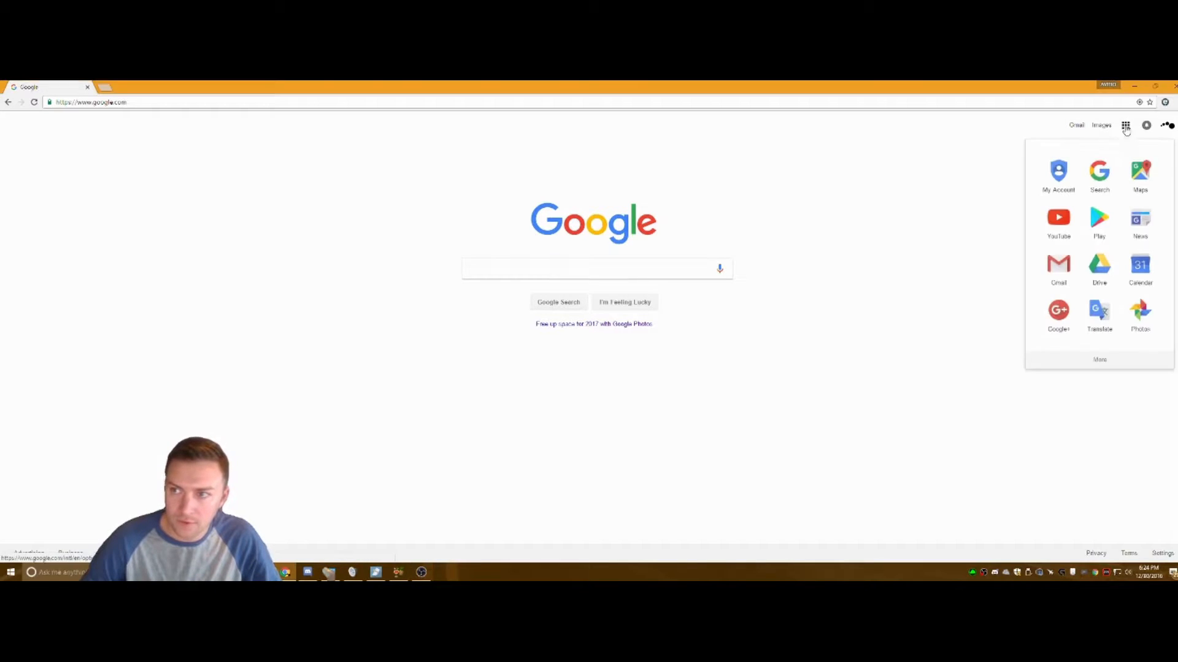
click(1100, 267)
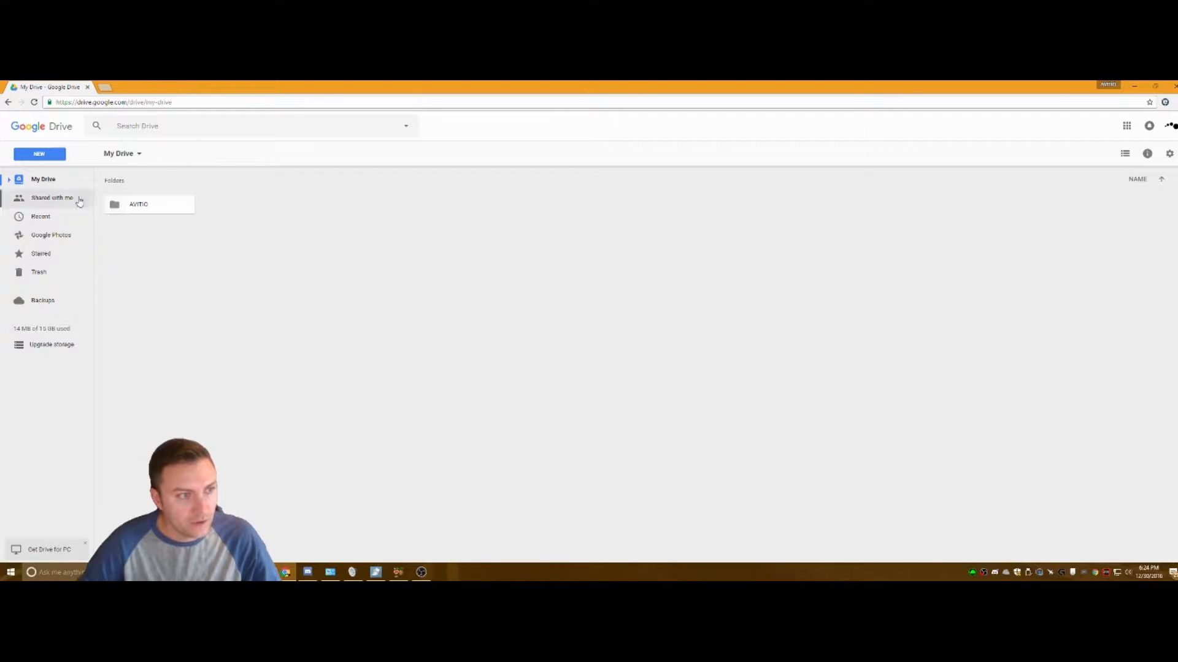
click(53, 158)
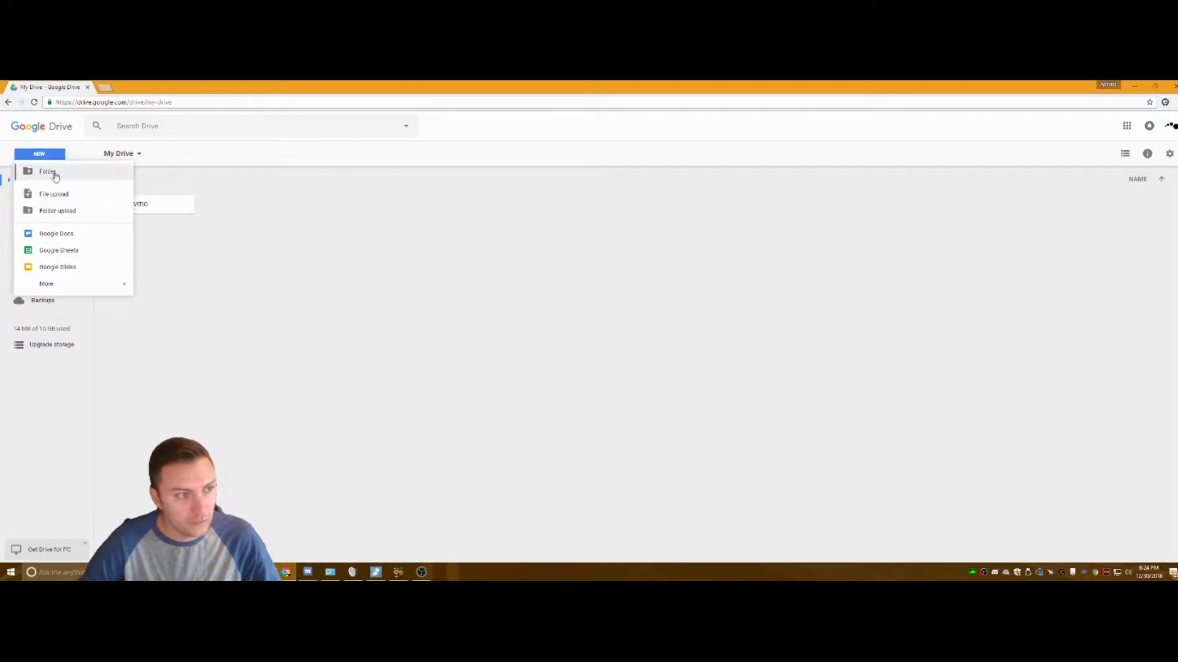
click(65, 238)
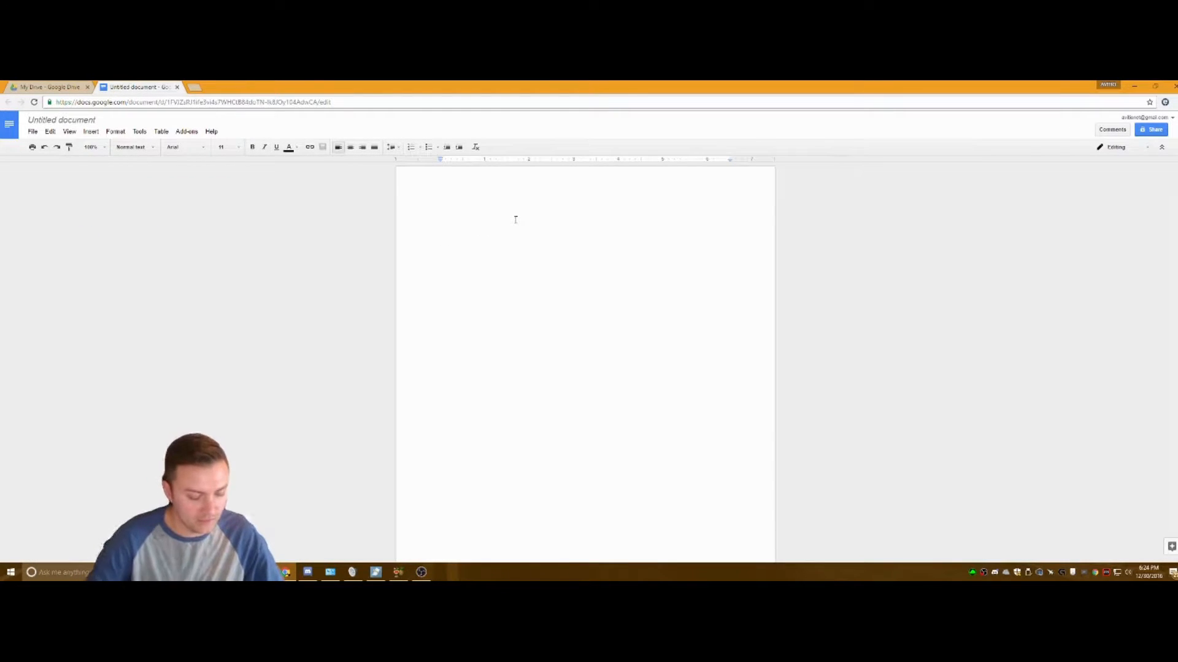
Step: Enter "This is a title" as the first line of the document and apply the Title style to it
text(This is a title)
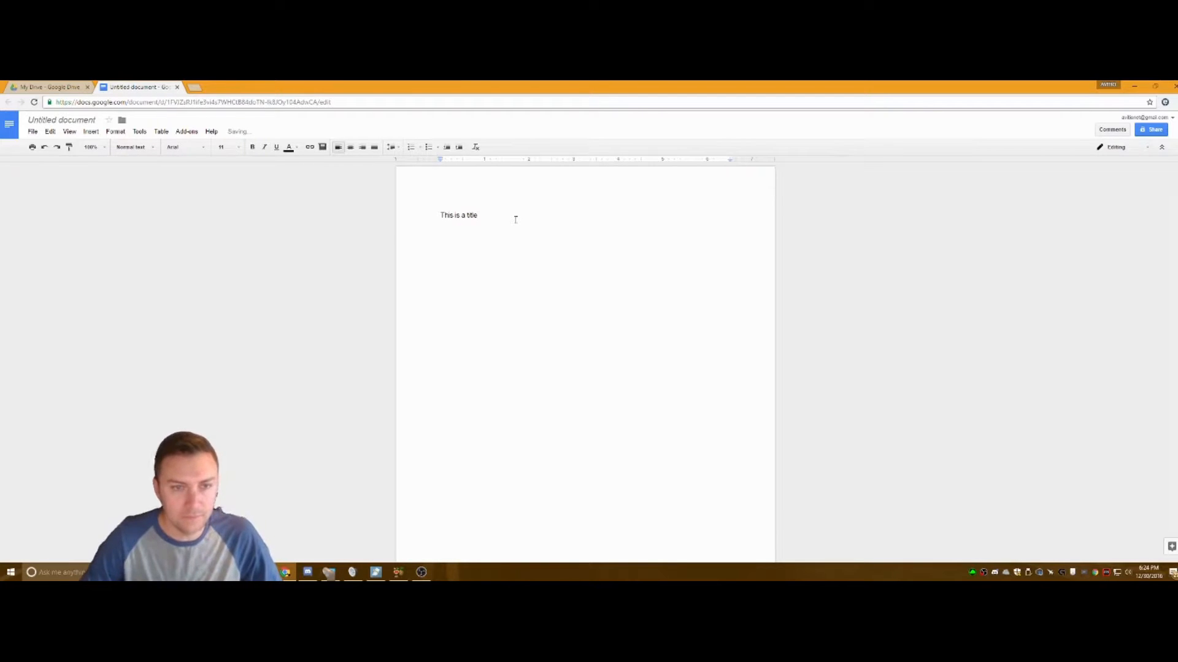
drag(516, 219, 405, 215)
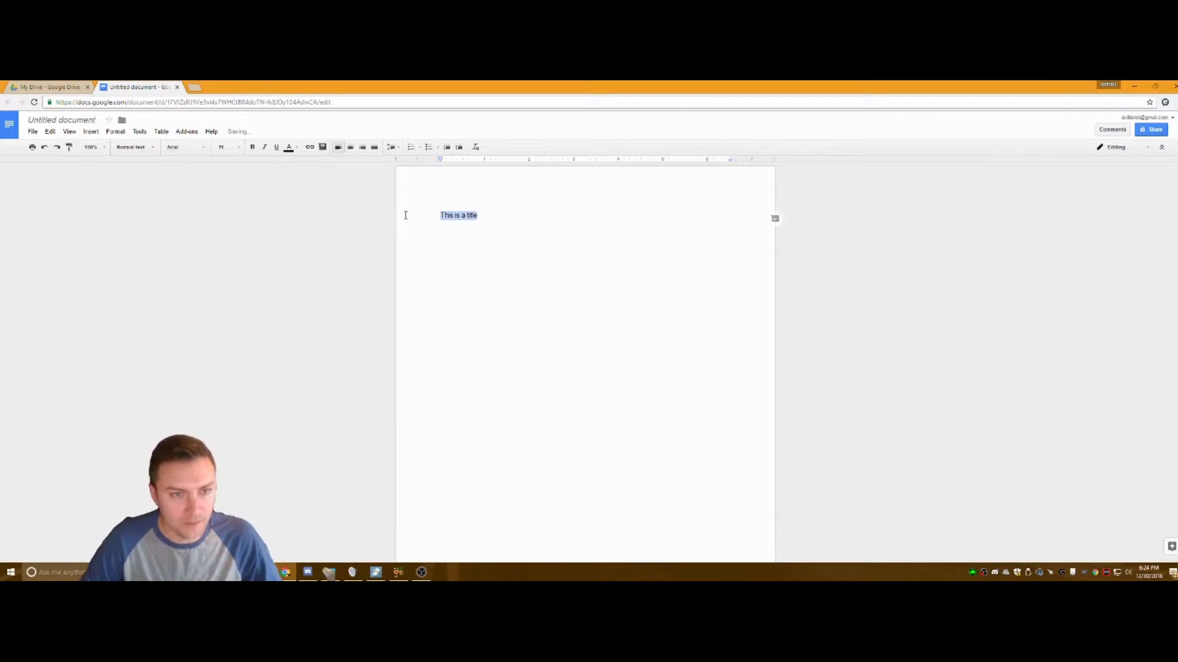
click(141, 148)
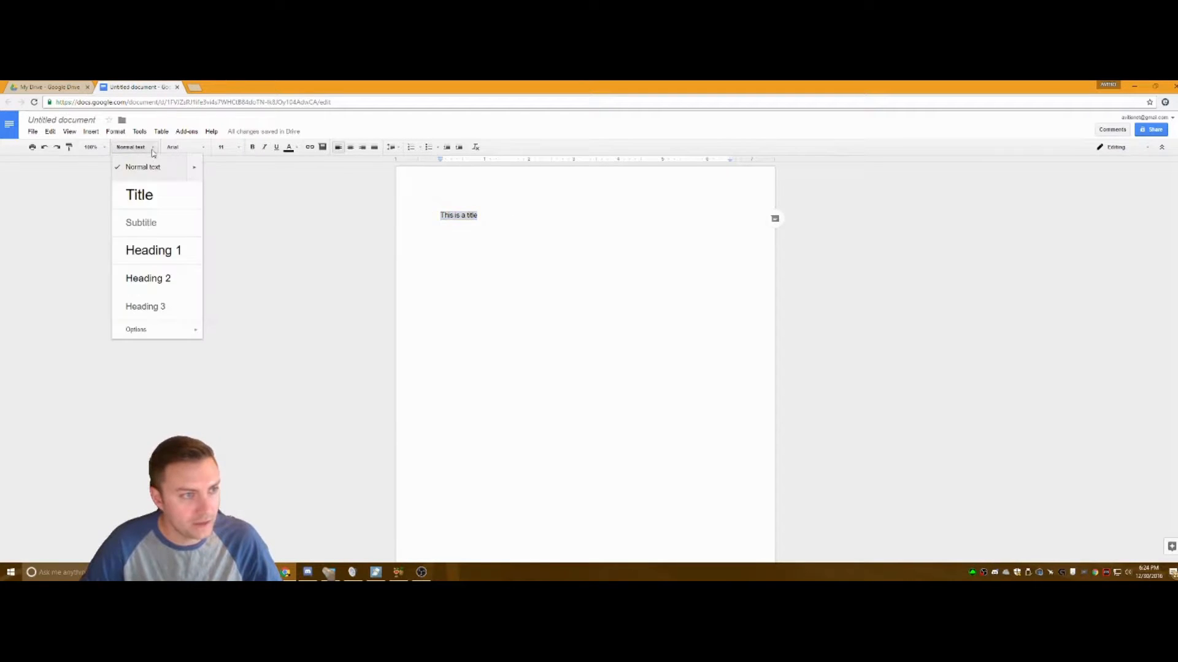
click(152, 195)
click(563, 230)
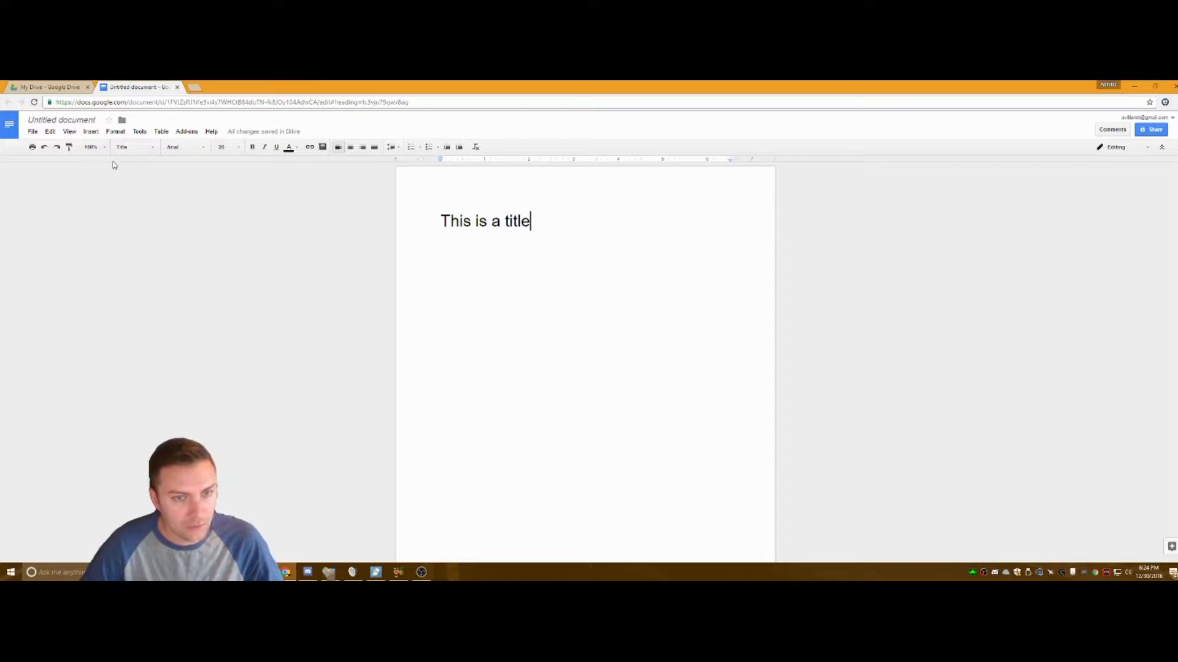
Step: Name the document "This is a title" and add the line "Description text" below the title
click(77, 120)
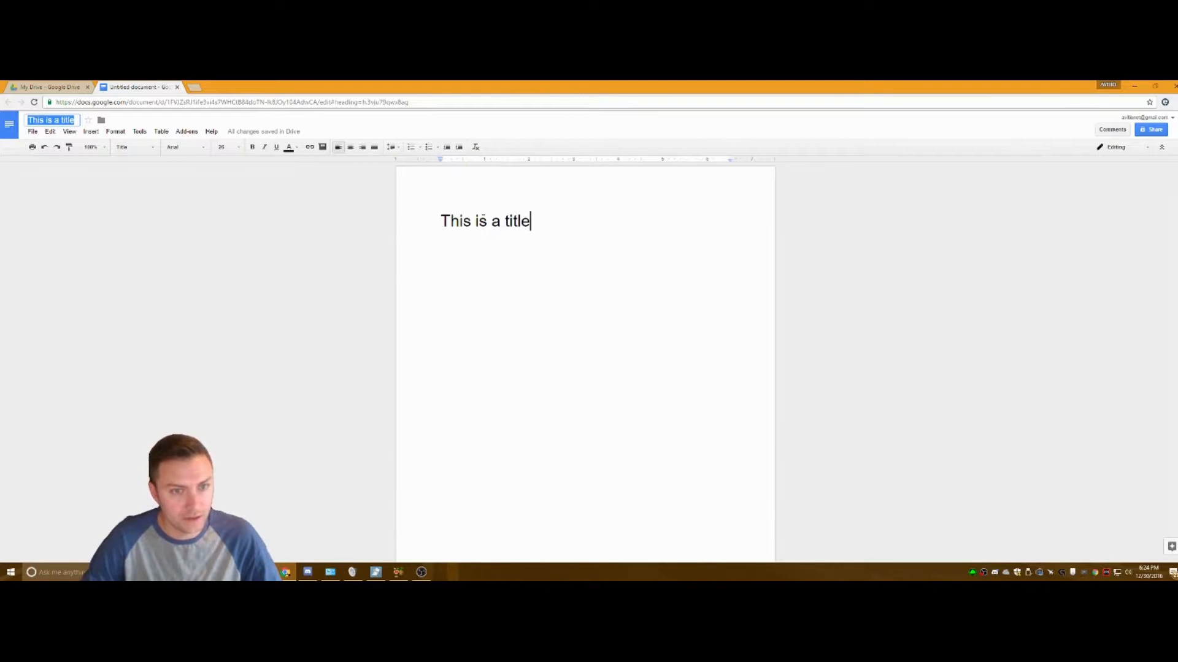
click(552, 223)
key(Return)
text(De)
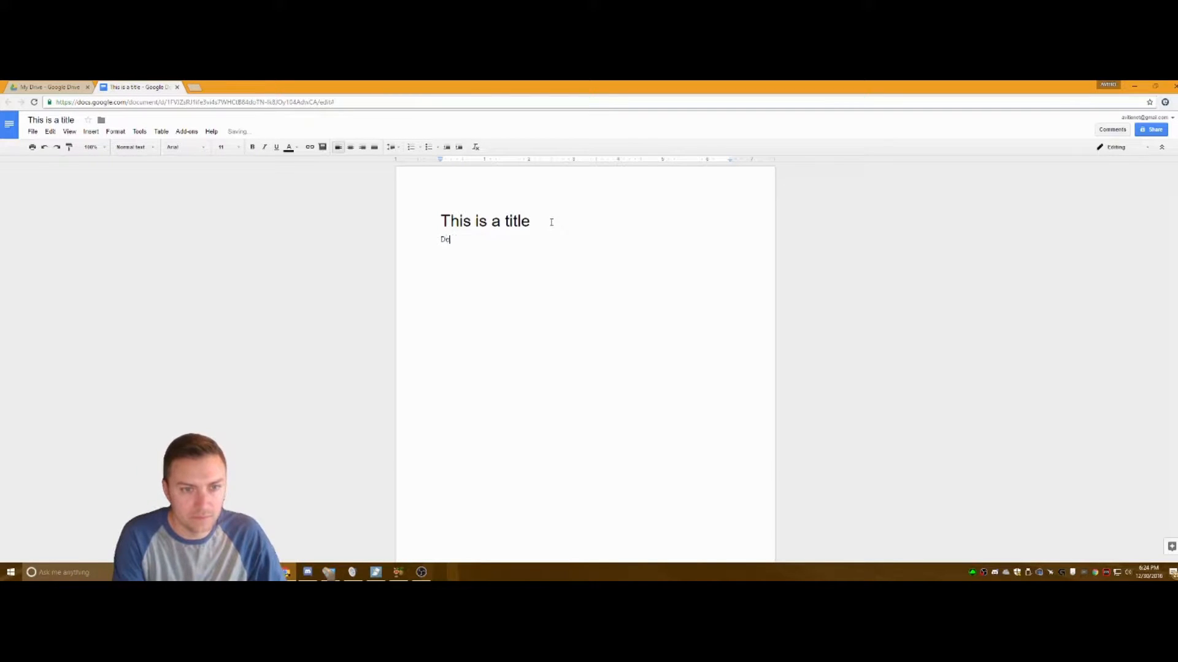
text(scription text)
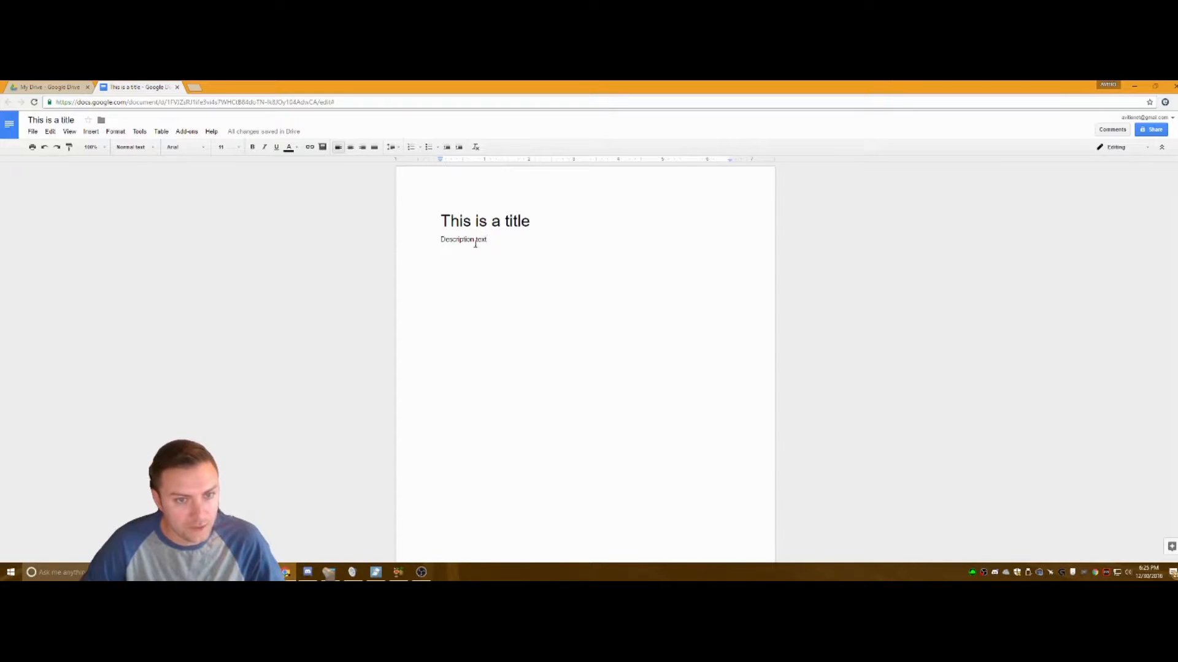
Step: Below the description, add "This is a heading" in Heading 1 style, followed by the normal line "This is normal text"
click(516, 242)
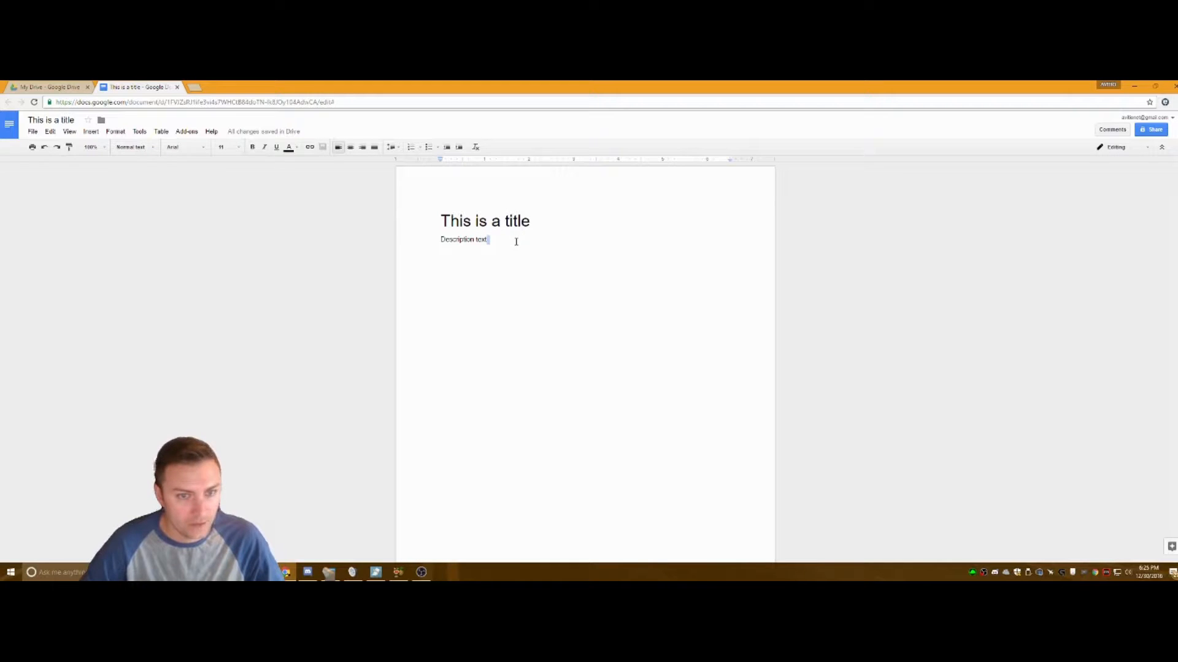
key(Return)
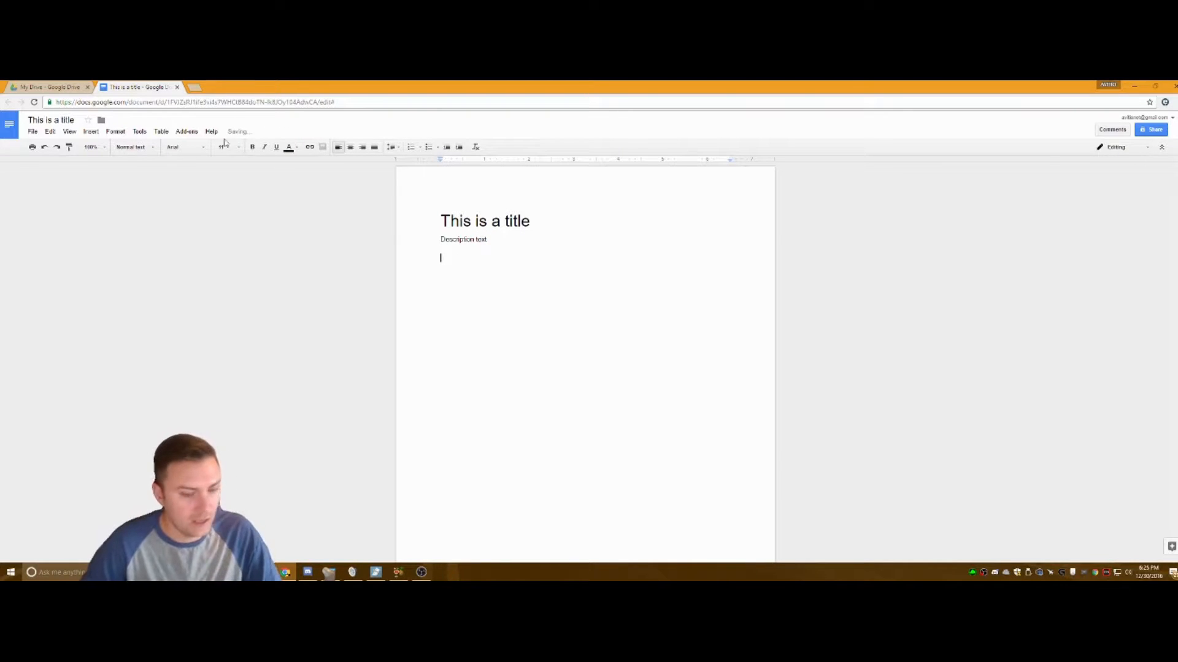
click(151, 149)
click(165, 253)
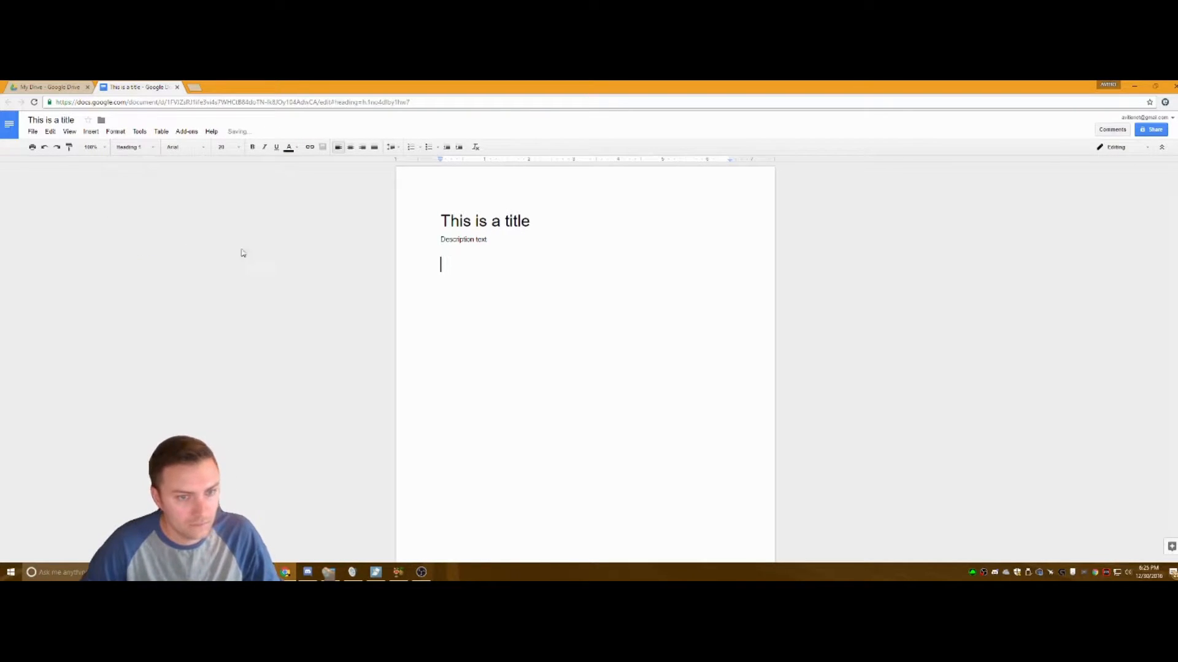
text(This is a heading)
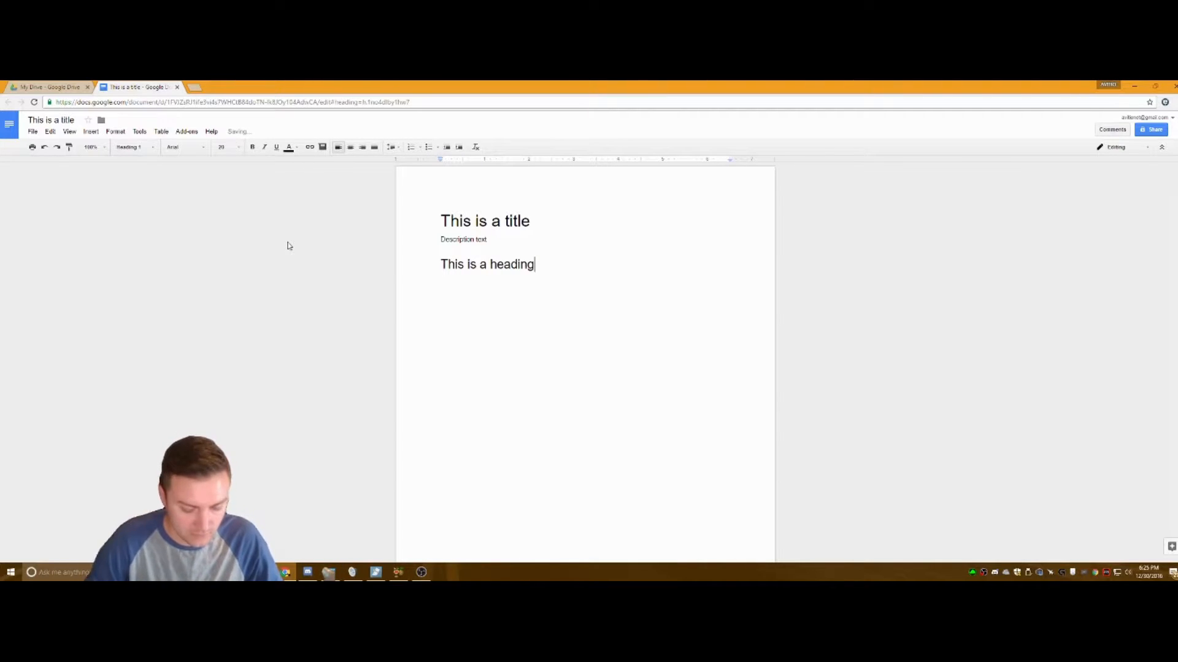
key(Return)
text(This is normal text)
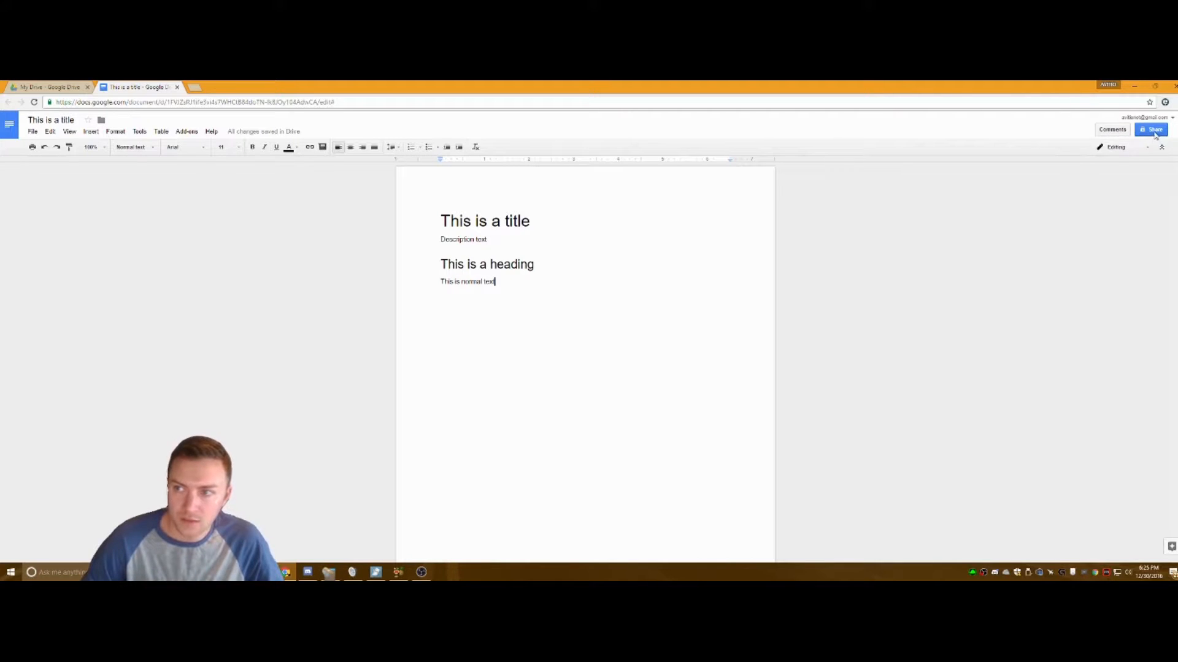
Step: Examine the document's sharing settings and the access levels available for invited people, then close them without inviting anyone
click(32, 132)
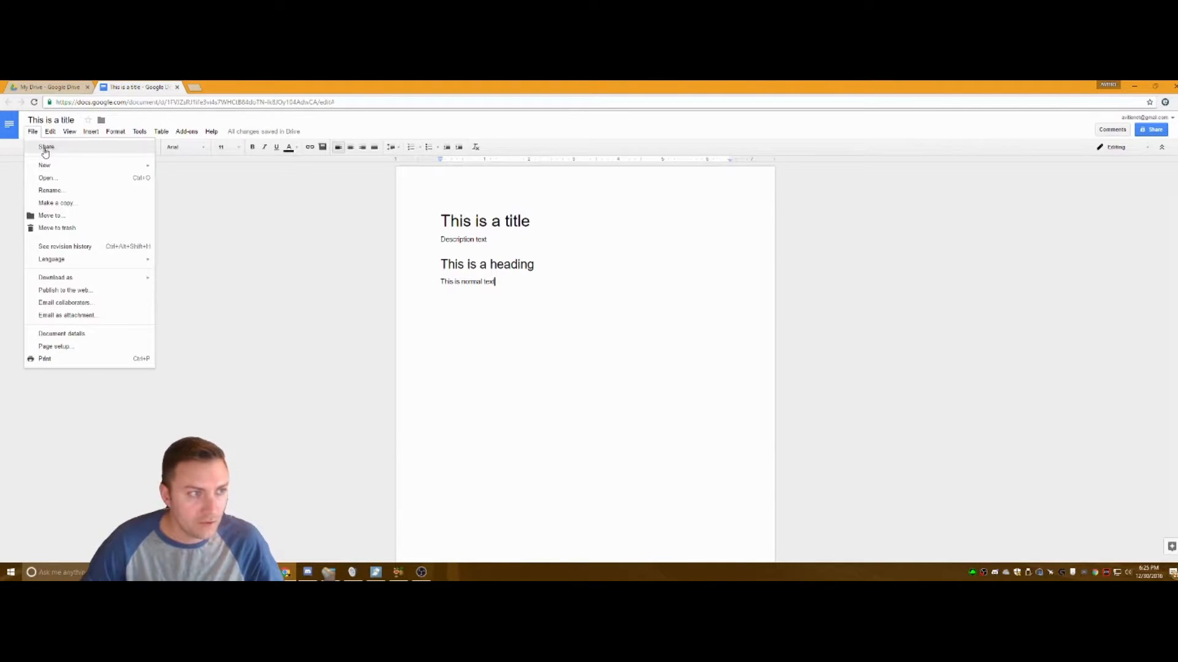
click(1074, 143)
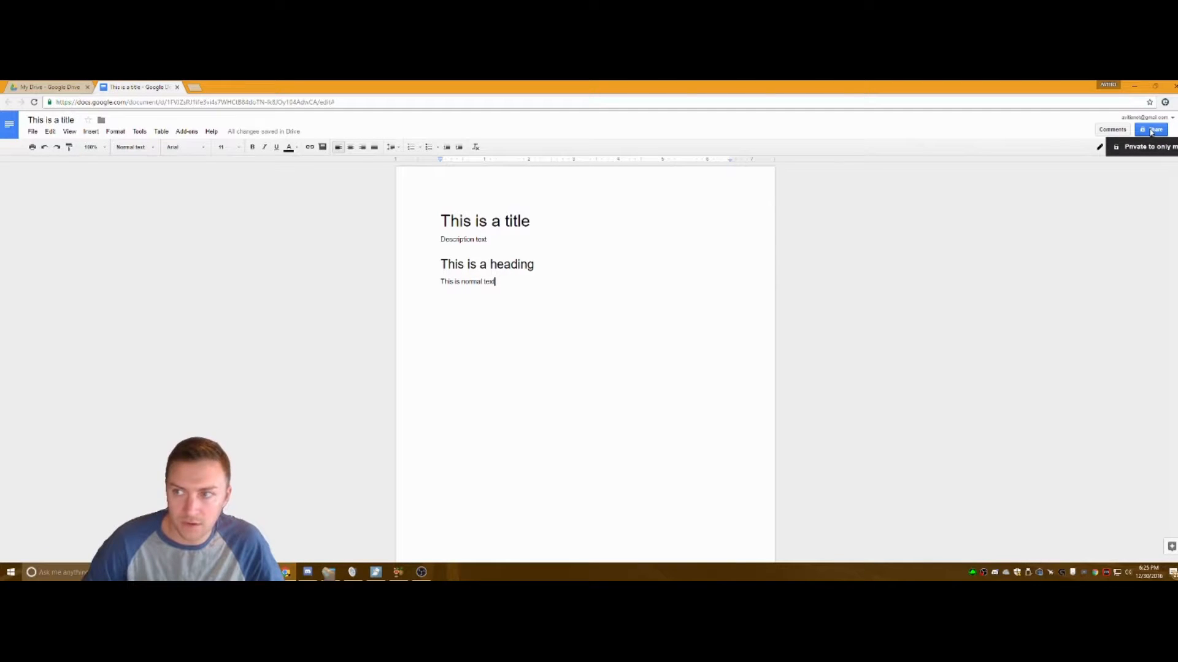
click(1151, 130)
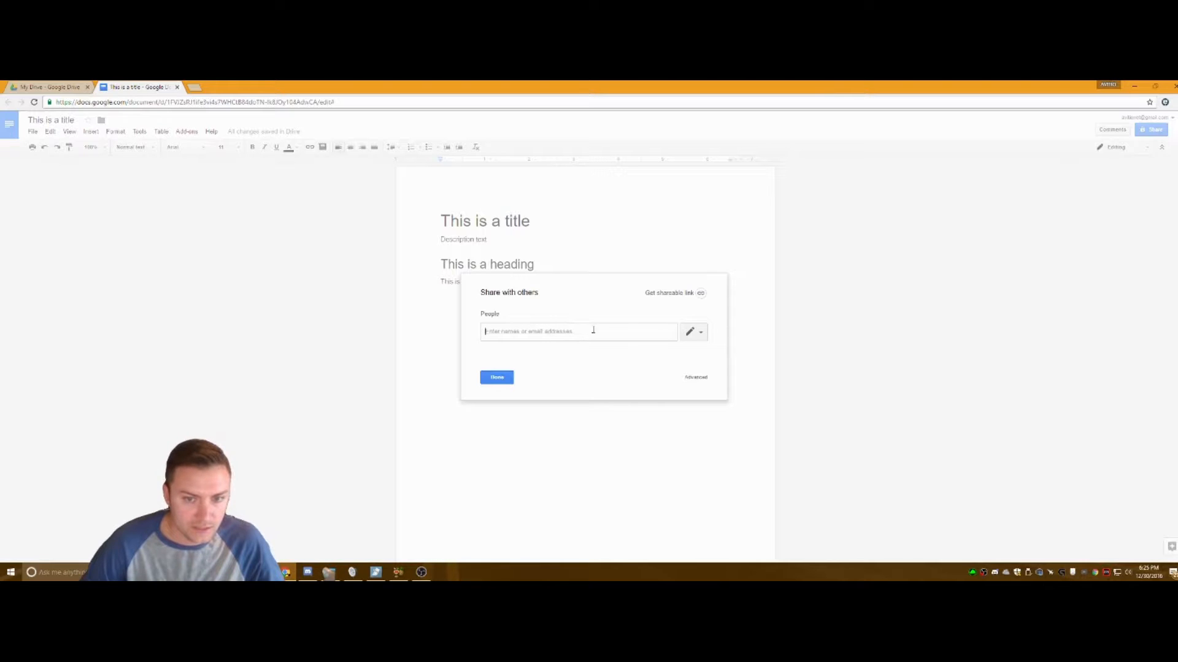
click(695, 332)
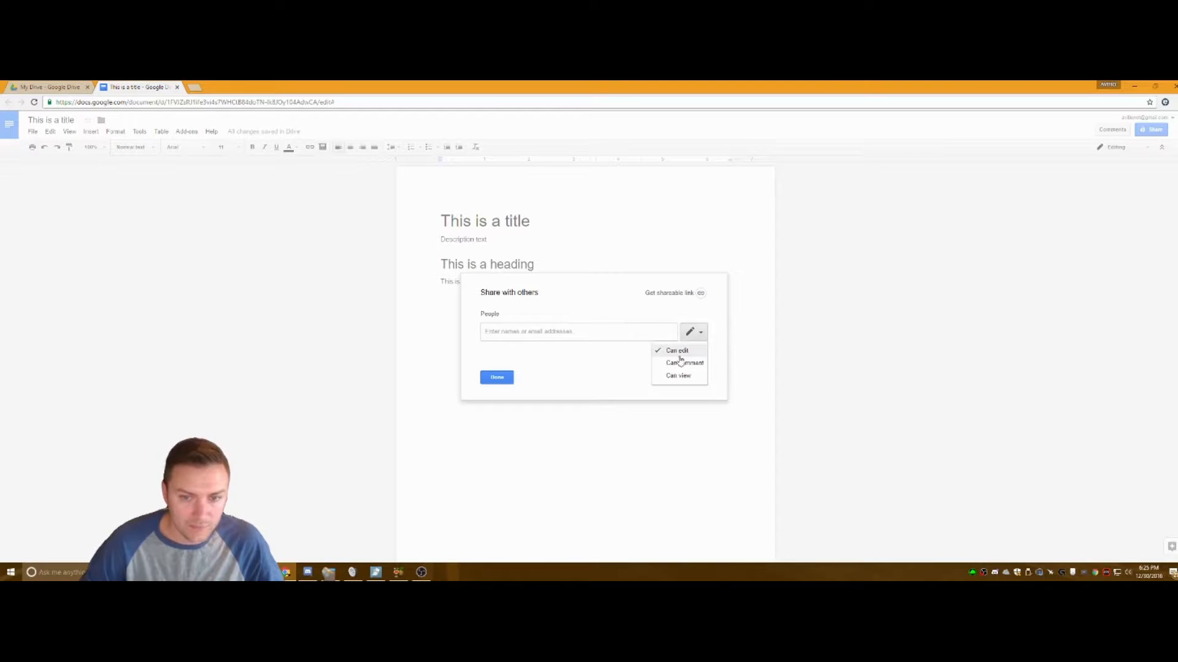
click(609, 332)
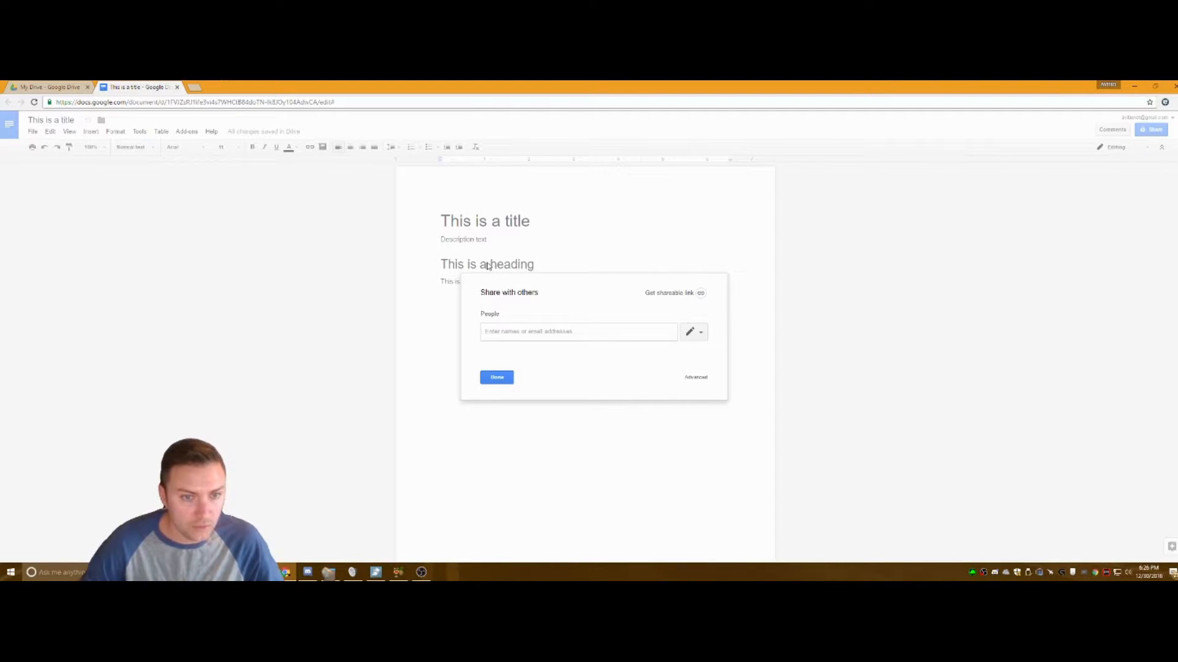
click(502, 377)
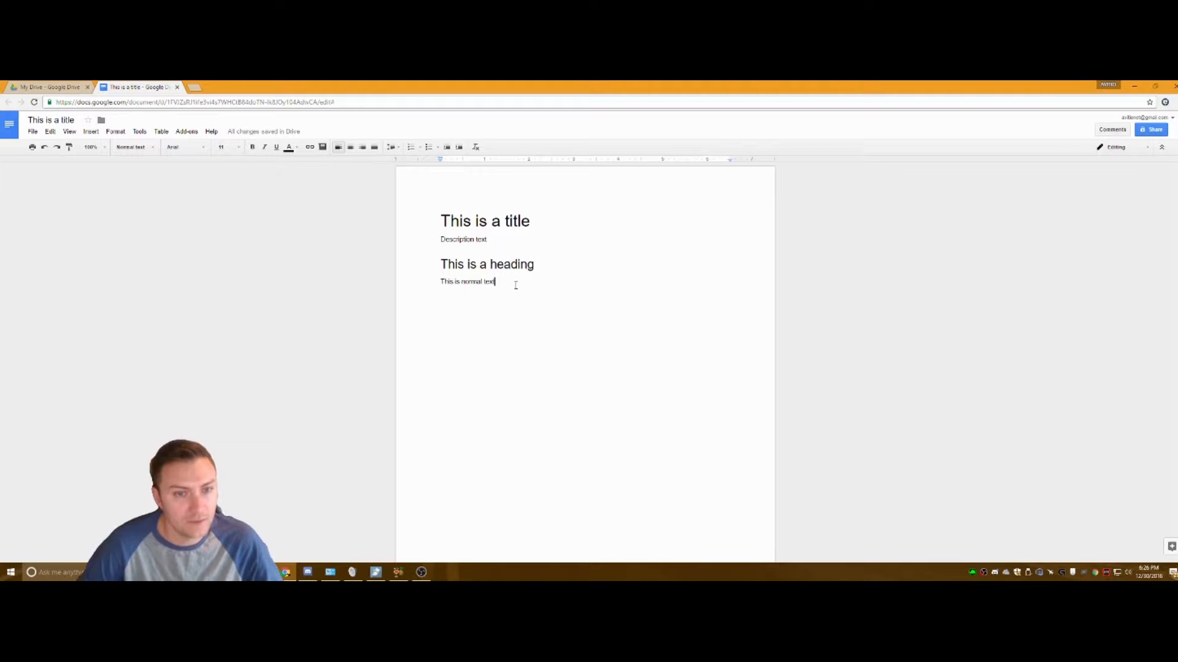
Step: Dictate the line "This is a microphone test" below the normal text with Voice typing, and stop the recording
click(140, 133)
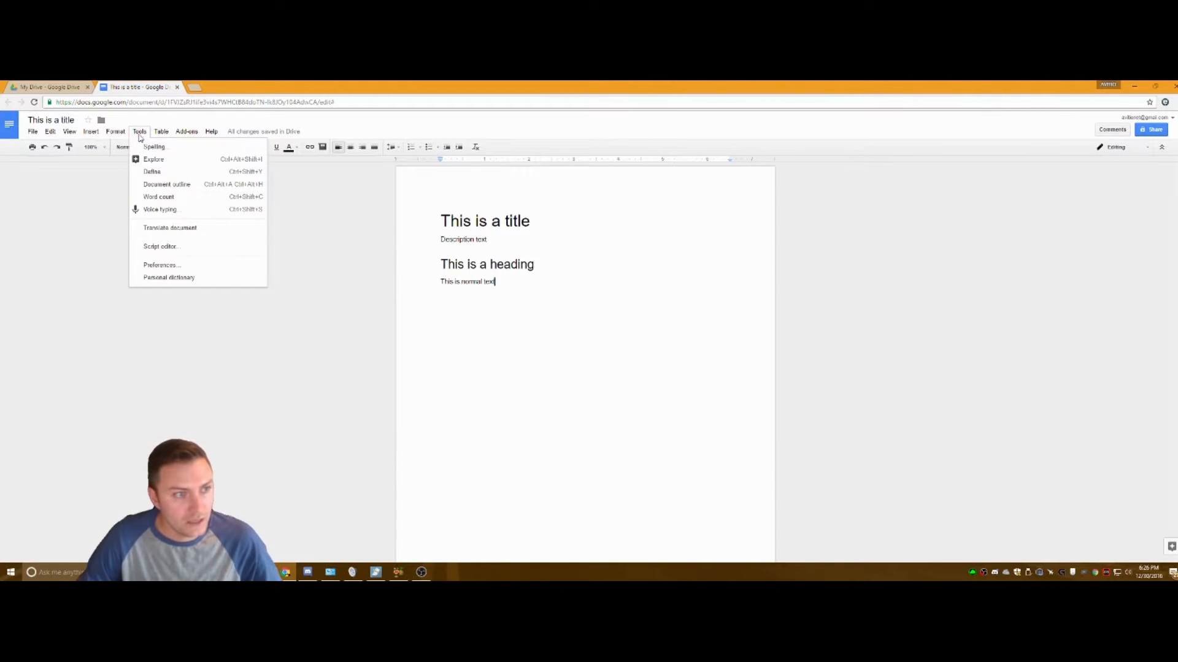
click(169, 211)
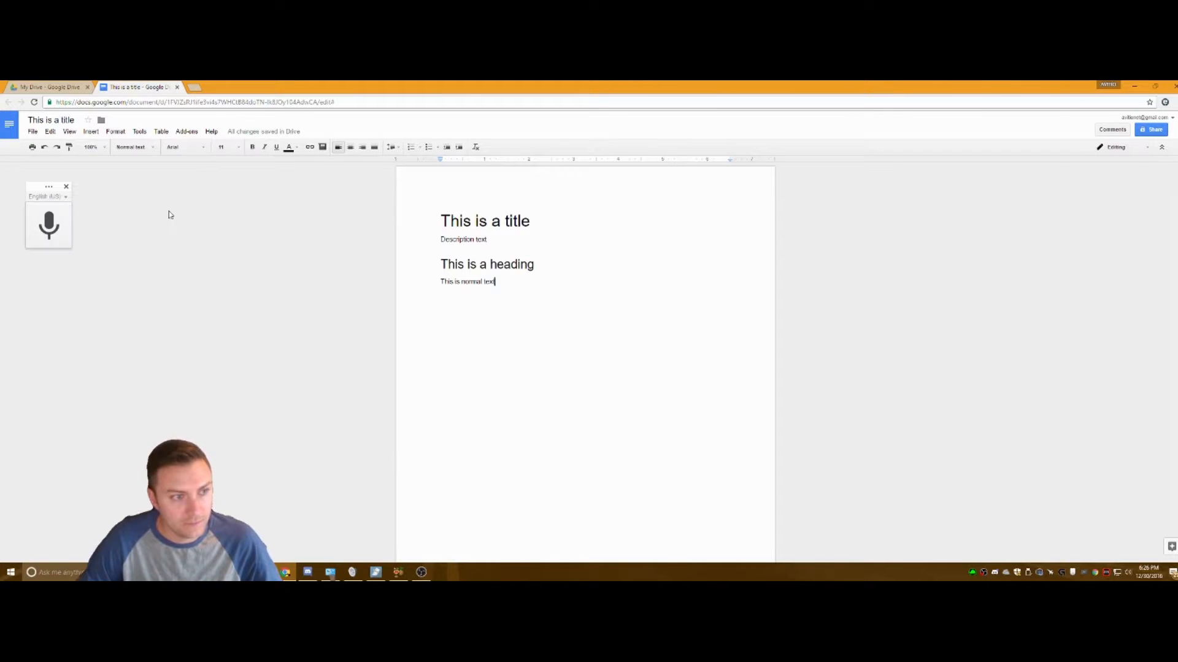
drag(40, 187, 330, 270)
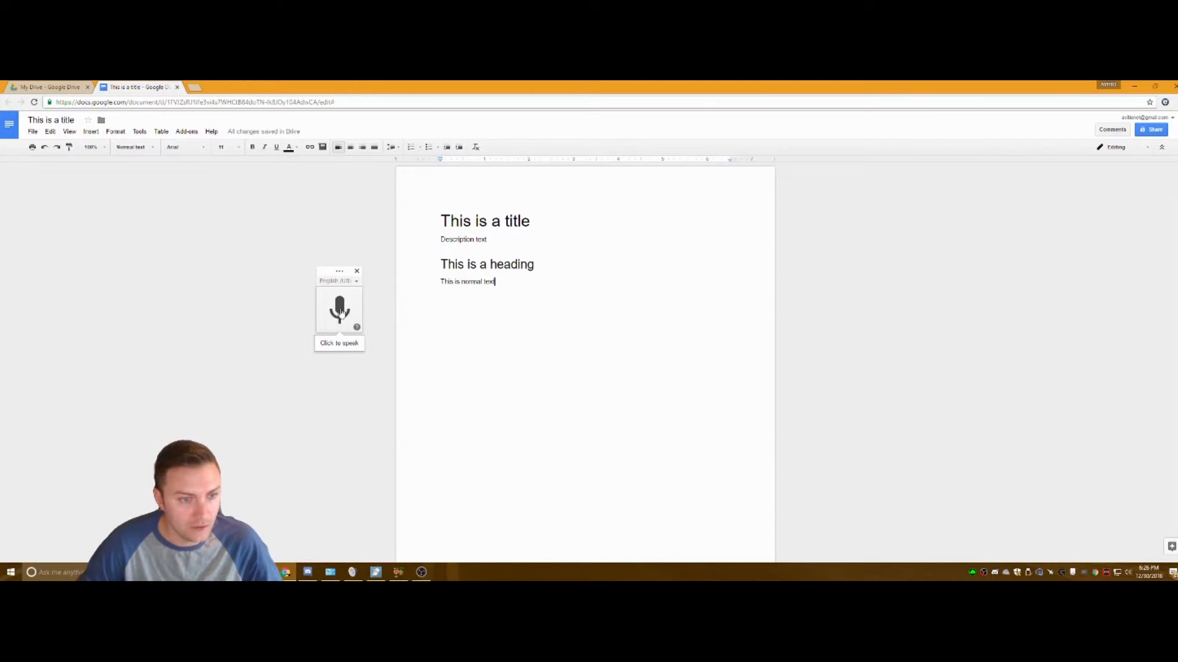
click(341, 308)
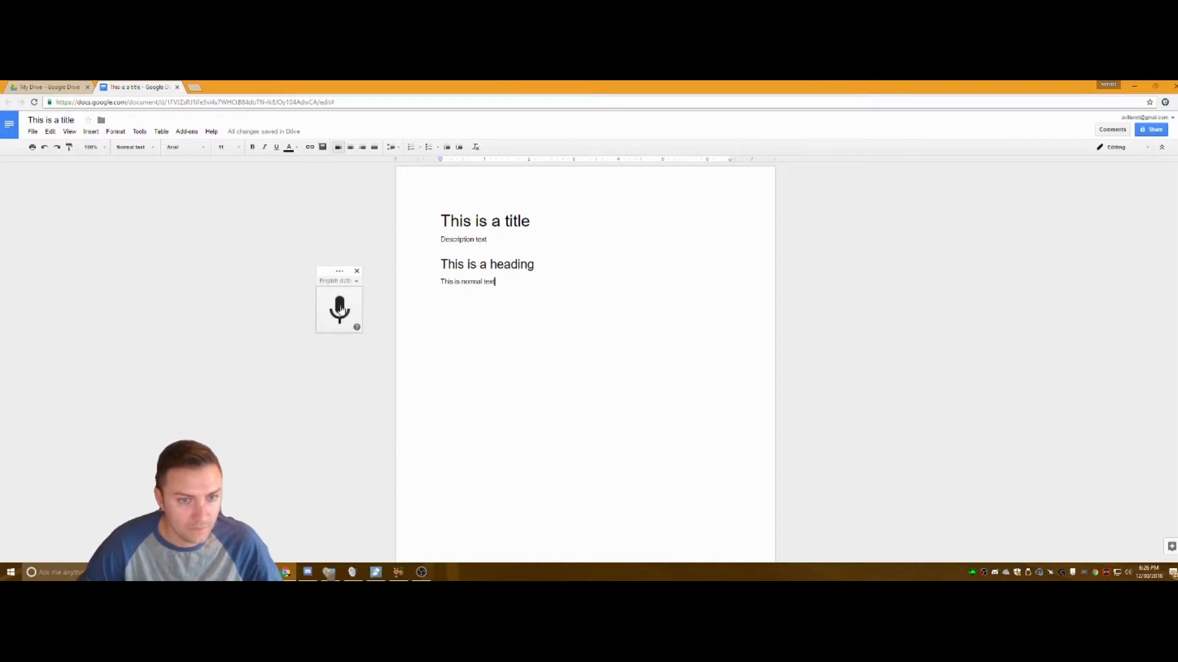
key(Return)
key(Return)
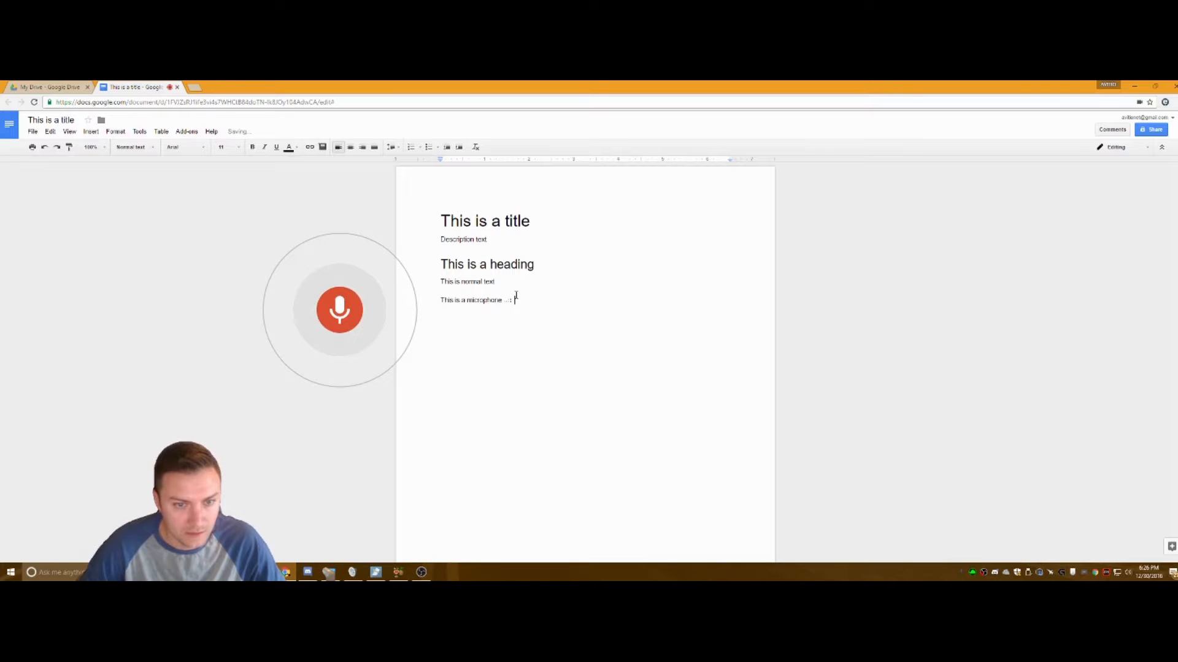
click(340, 309)
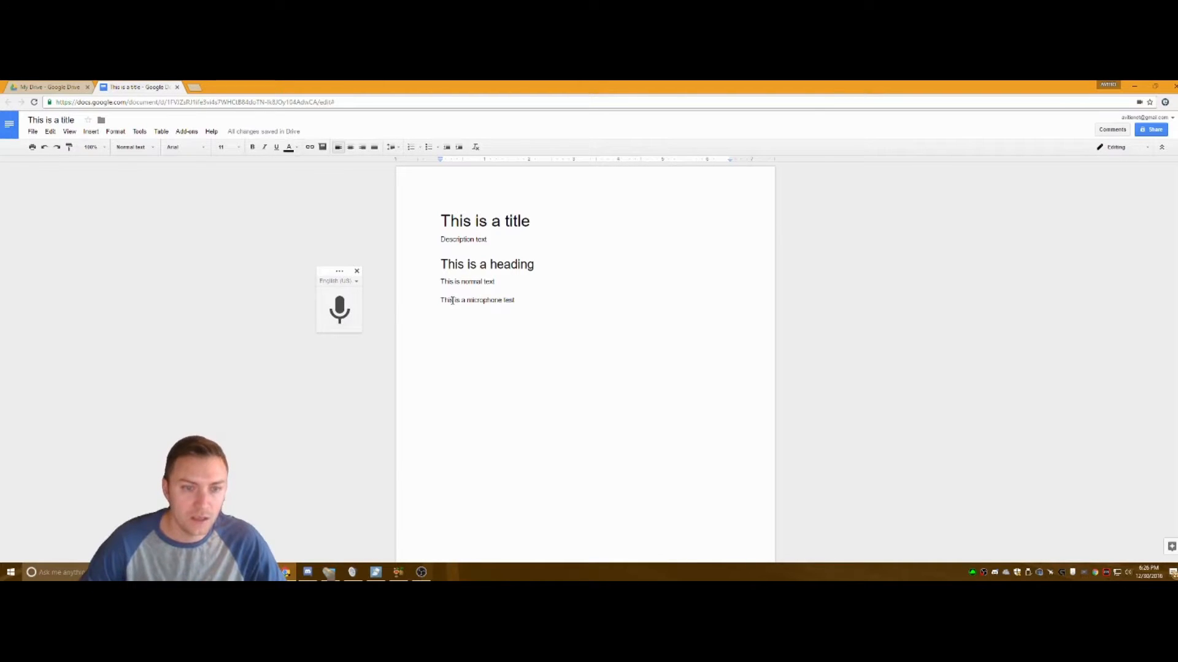
Step: Place the cursor at the end of the dictated line and close the Voice typing tool
drag(440, 300, 549, 302)
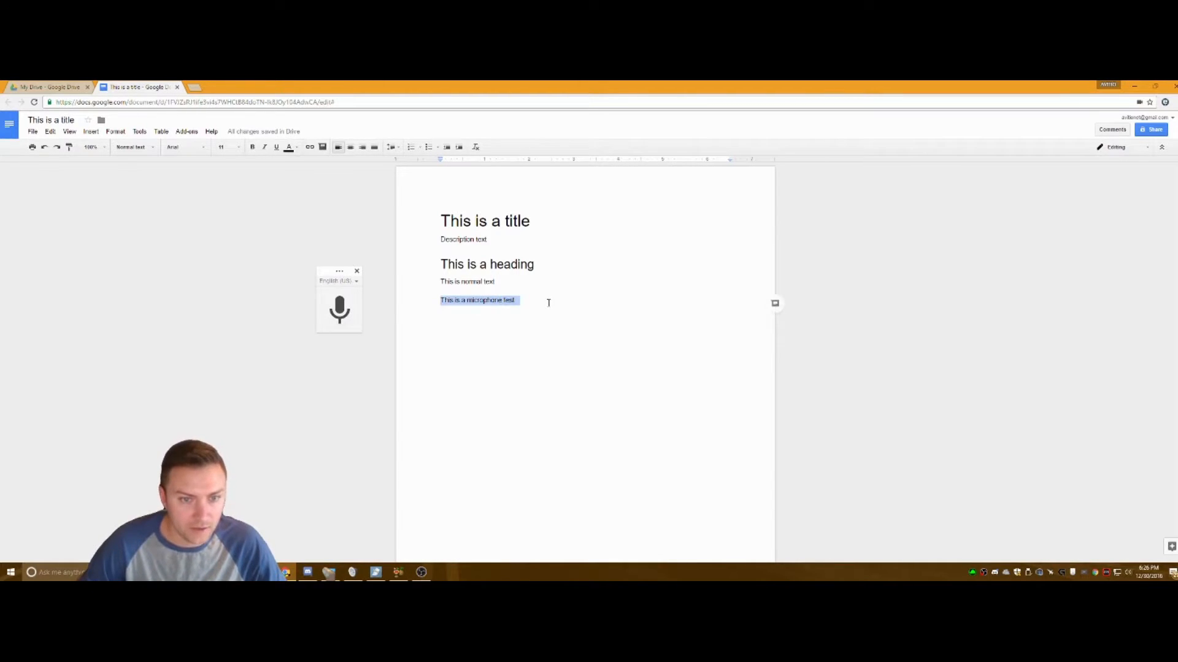
click(546, 303)
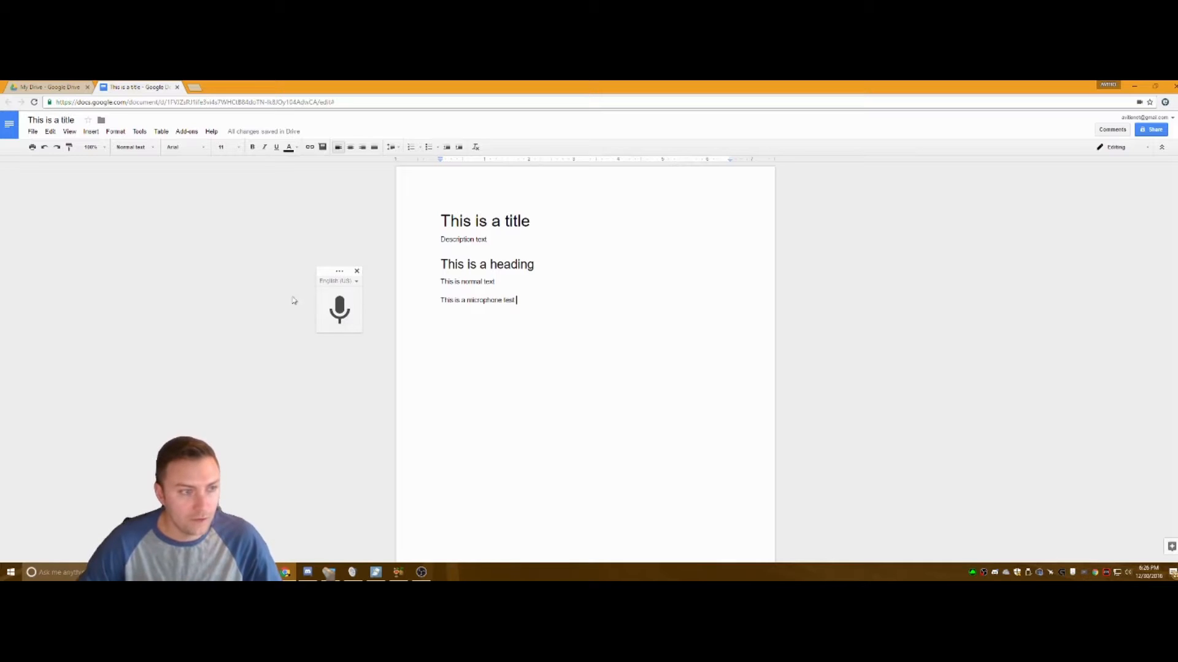
mouse_move(323, 269)
mouse_down()
mouse_move(332, 289)
mouse_move(314, 268)
mouse_up()
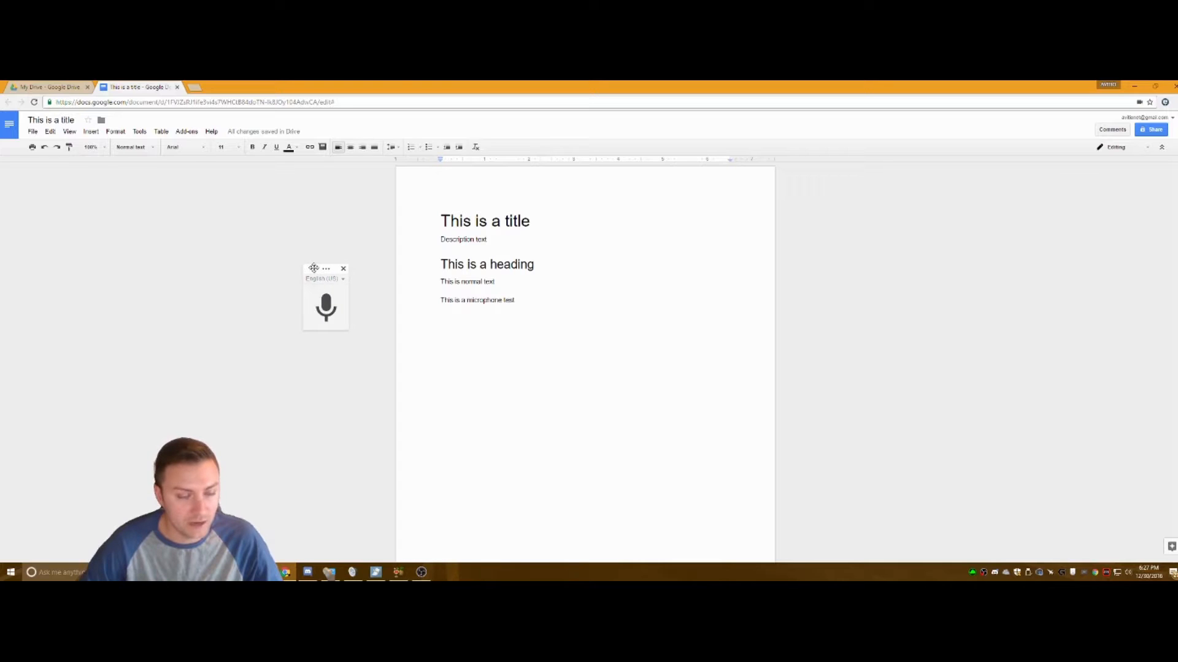
click(344, 269)
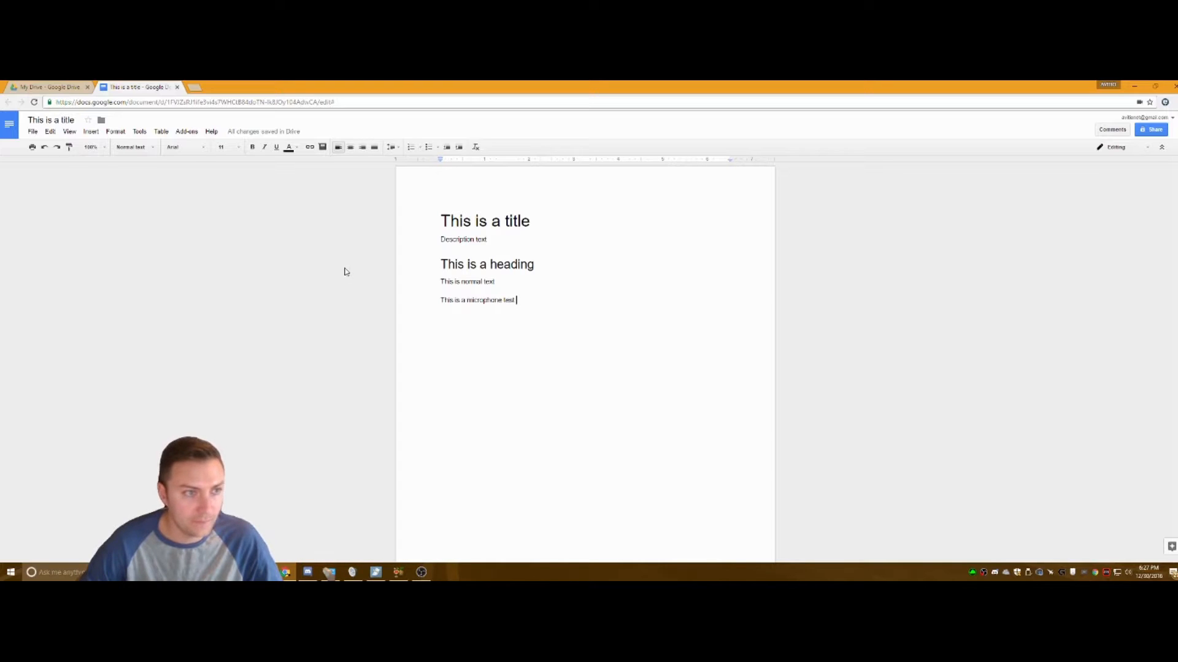
Step: Look up the dictionary definition of the word "microphone" in the dictated line
double_click(484, 300)
right_click(484, 301)
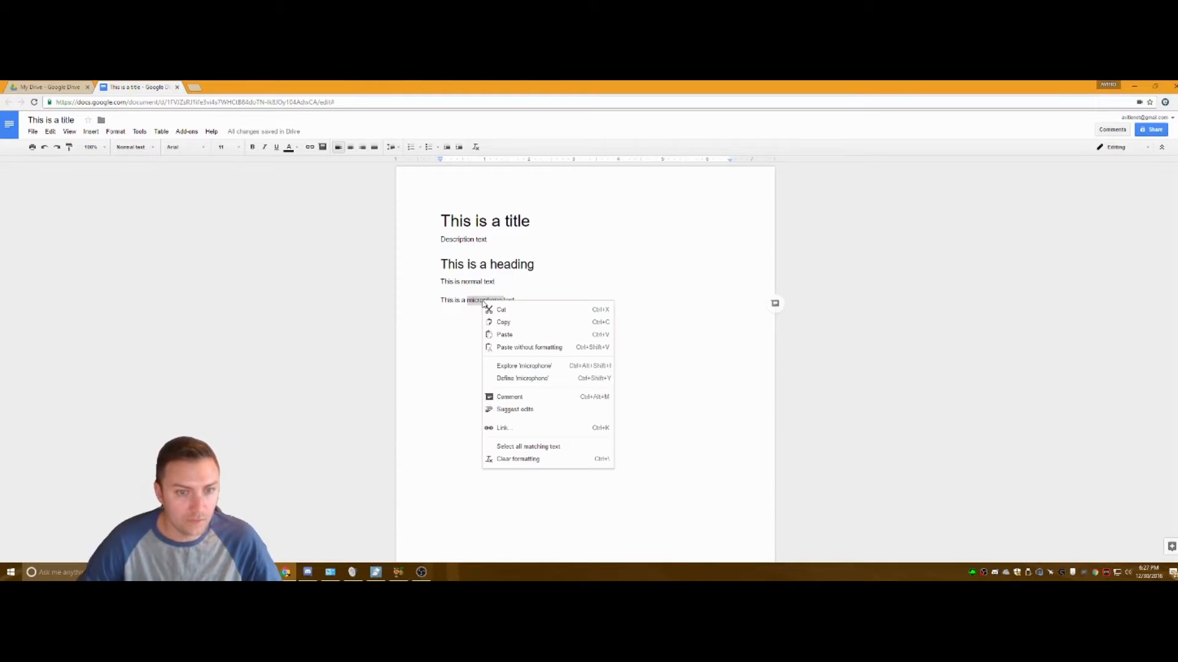
click(517, 379)
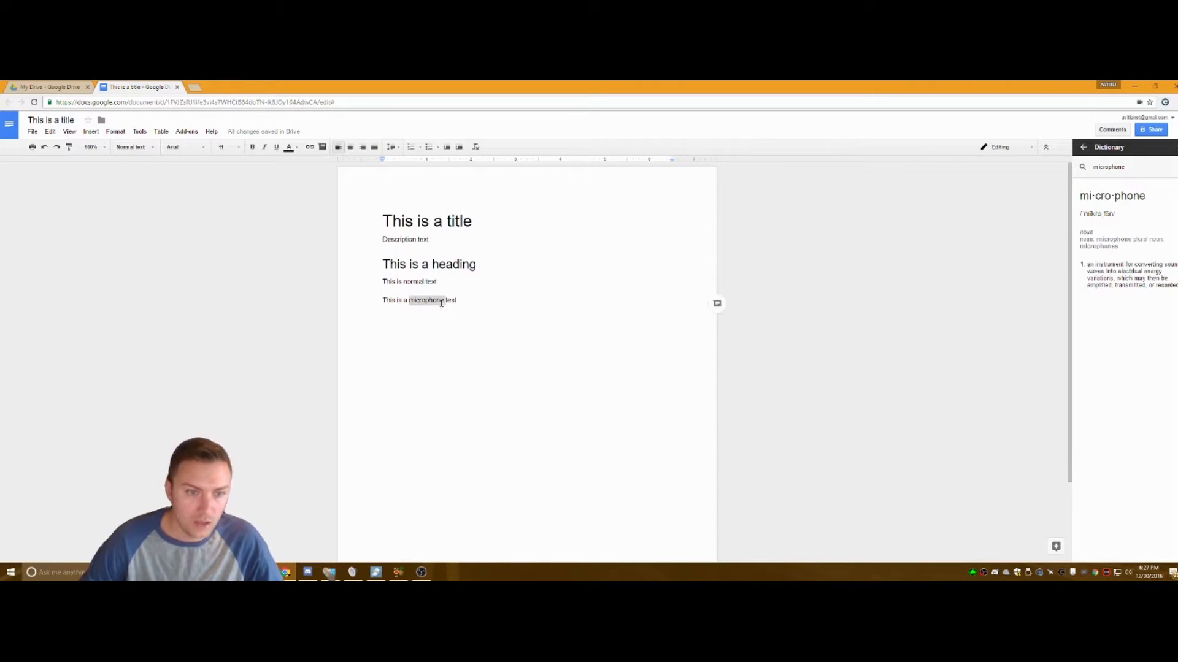
Step: Explore the word "microphone" from the dictated line and view its image results
right_click(429, 300)
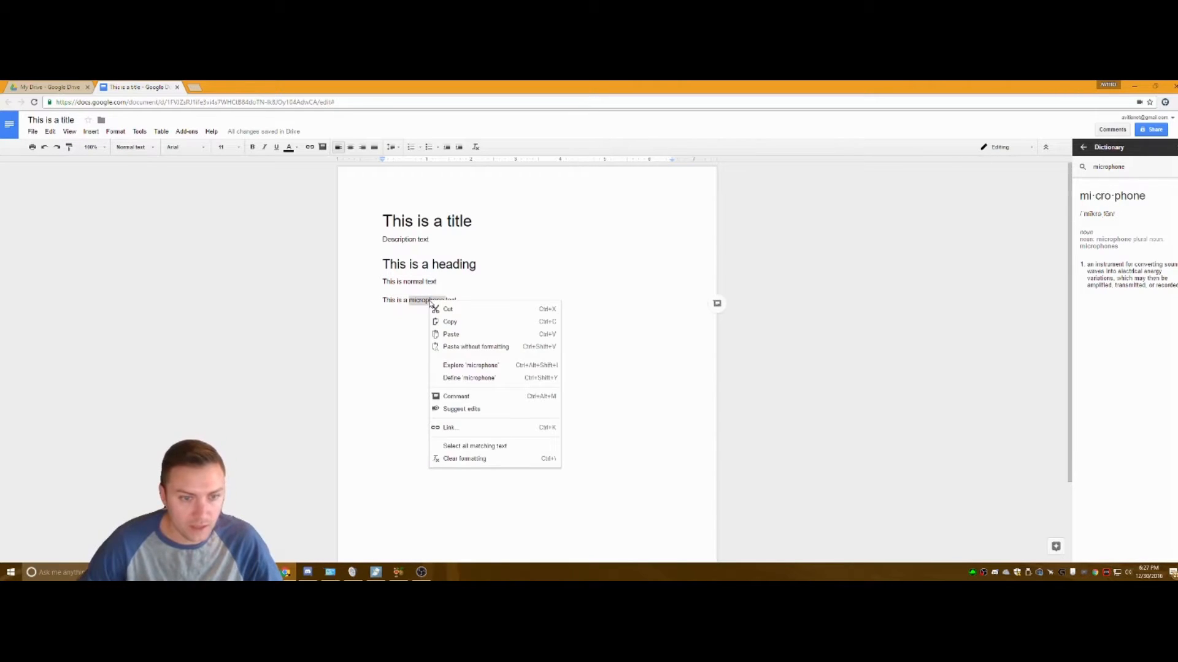
click(467, 365)
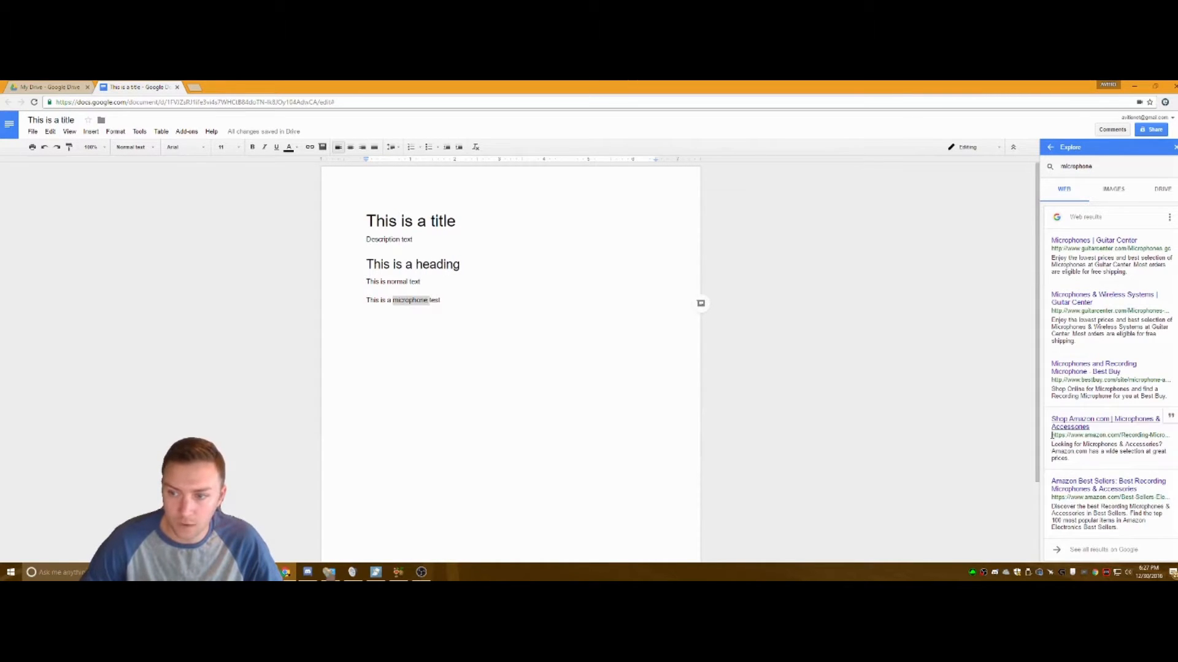
click(1122, 188)
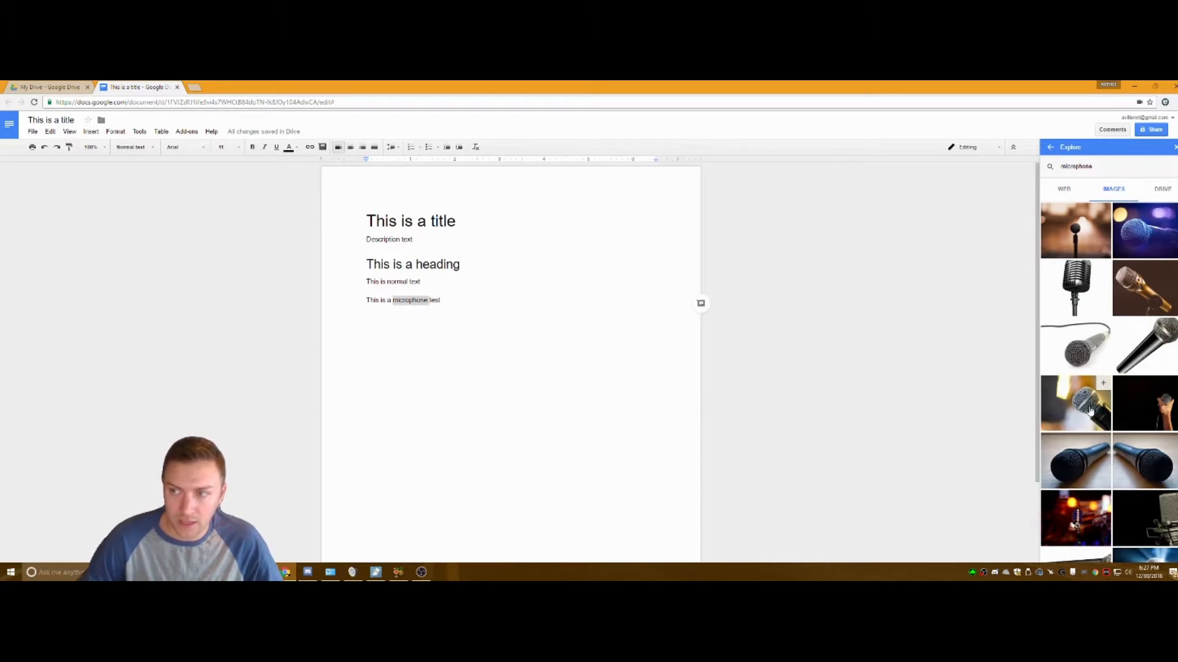
Step: Insert the picture of the vintage silver microphone from the Explore results on a new line below the dictated line
click(497, 309)
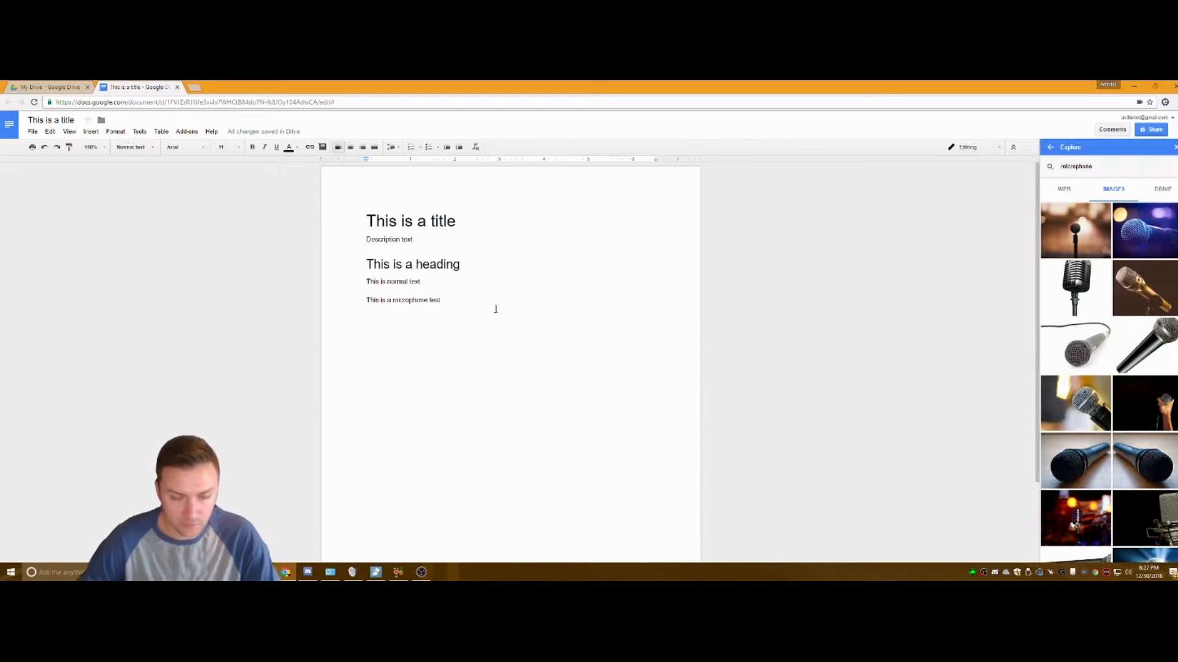
key(Return)
key(Return)
mouse_move(1100, 277)
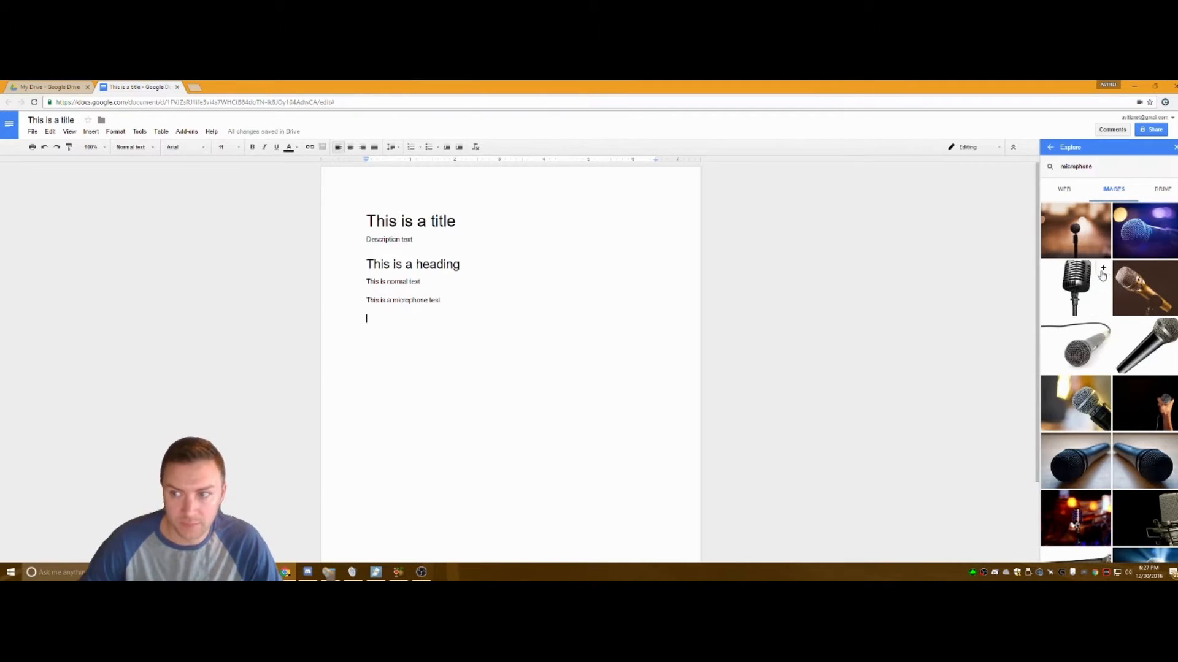
click(1104, 273)
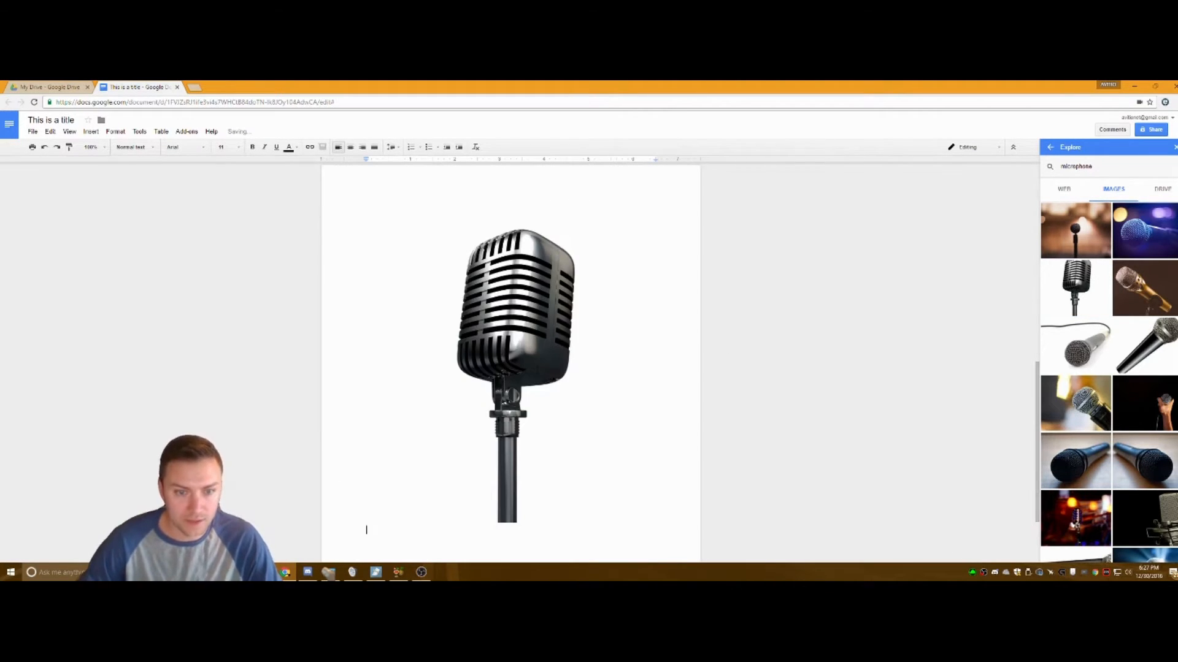
Step: Shrink the inserted microphone picture proportionally to about 2.8 inches wide and deselect it
click(630, 484)
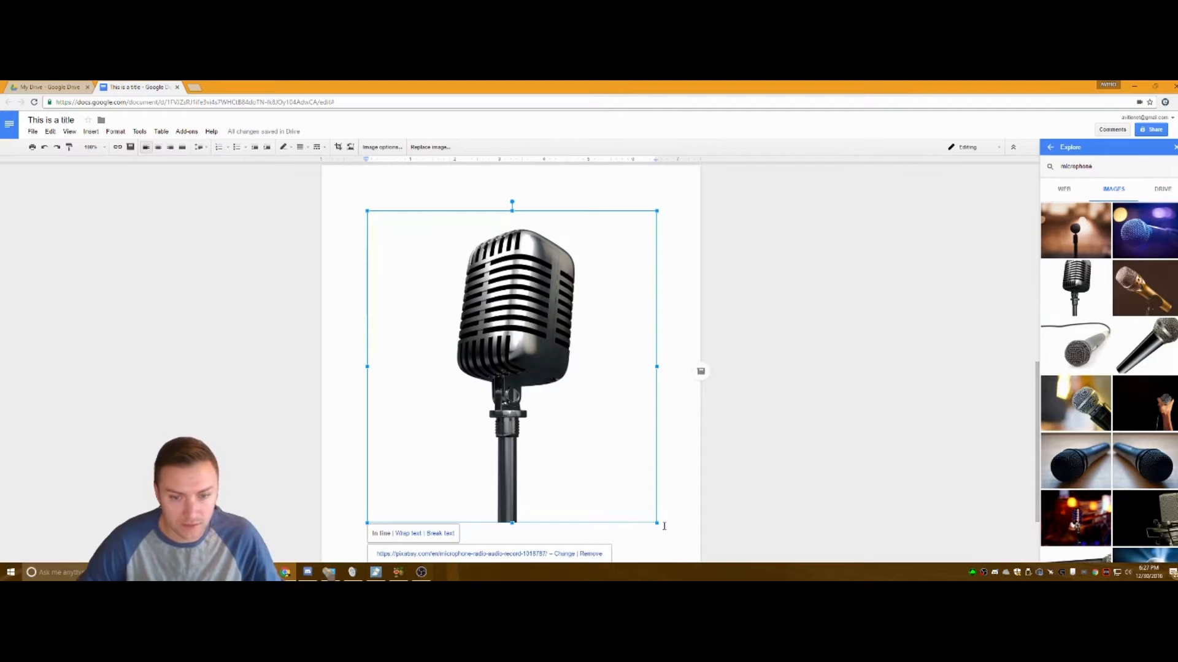
drag(642, 507, 491, 344)
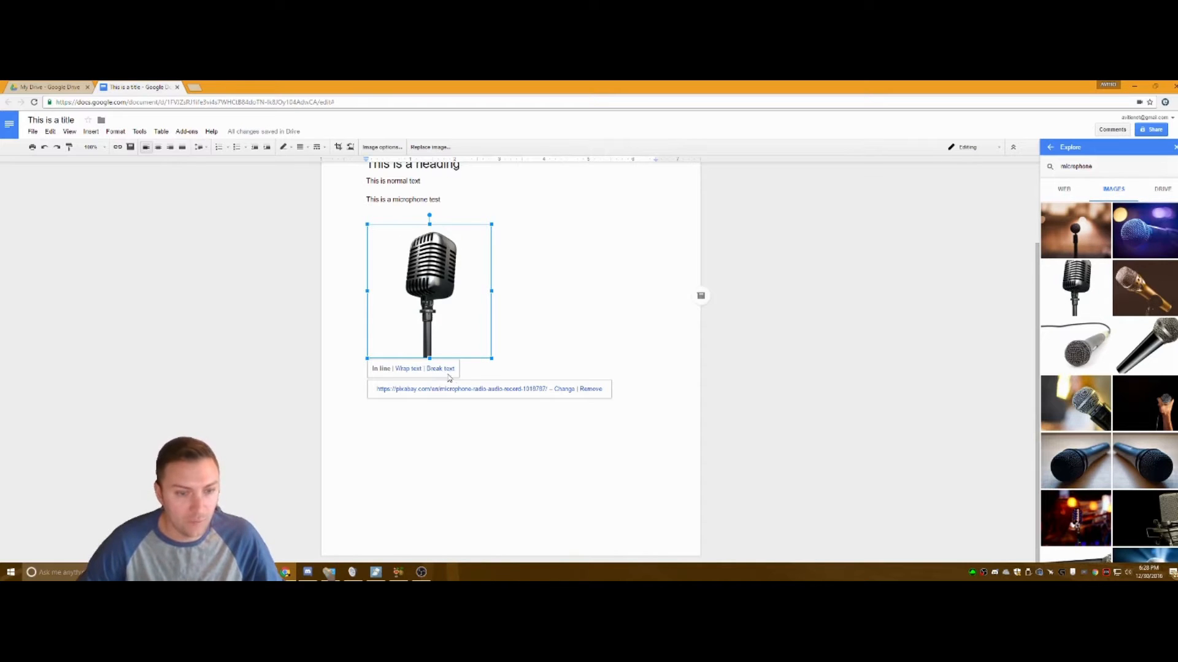
click(593, 317)
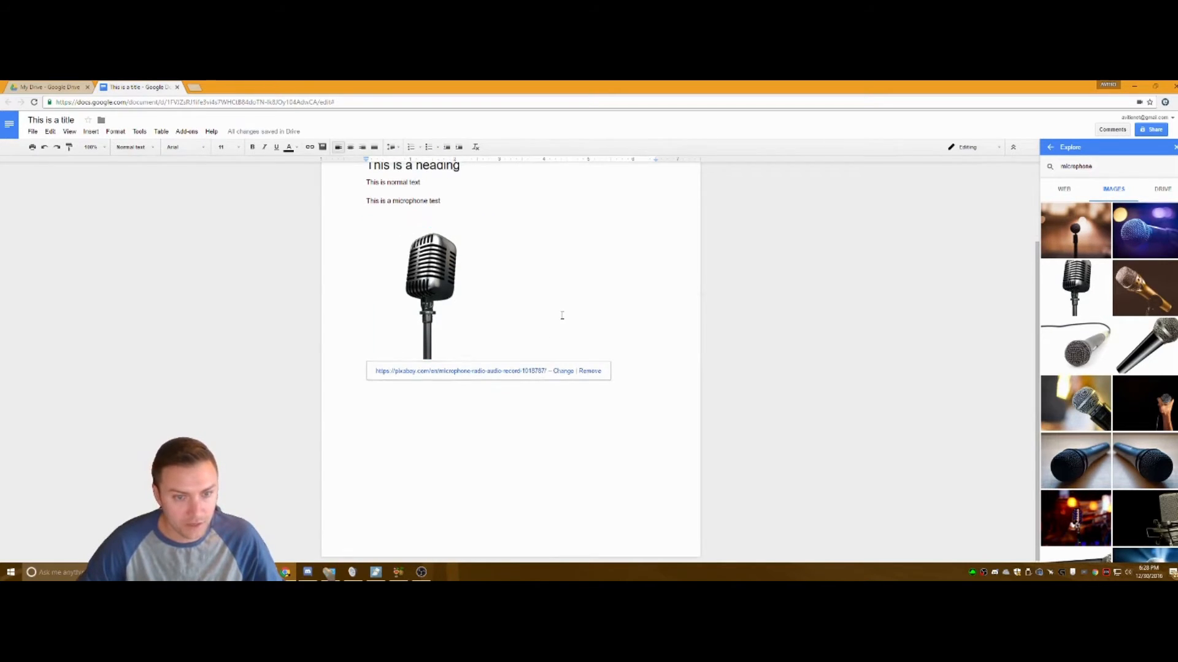
scroll(539, 318, up, 3)
click(463, 296)
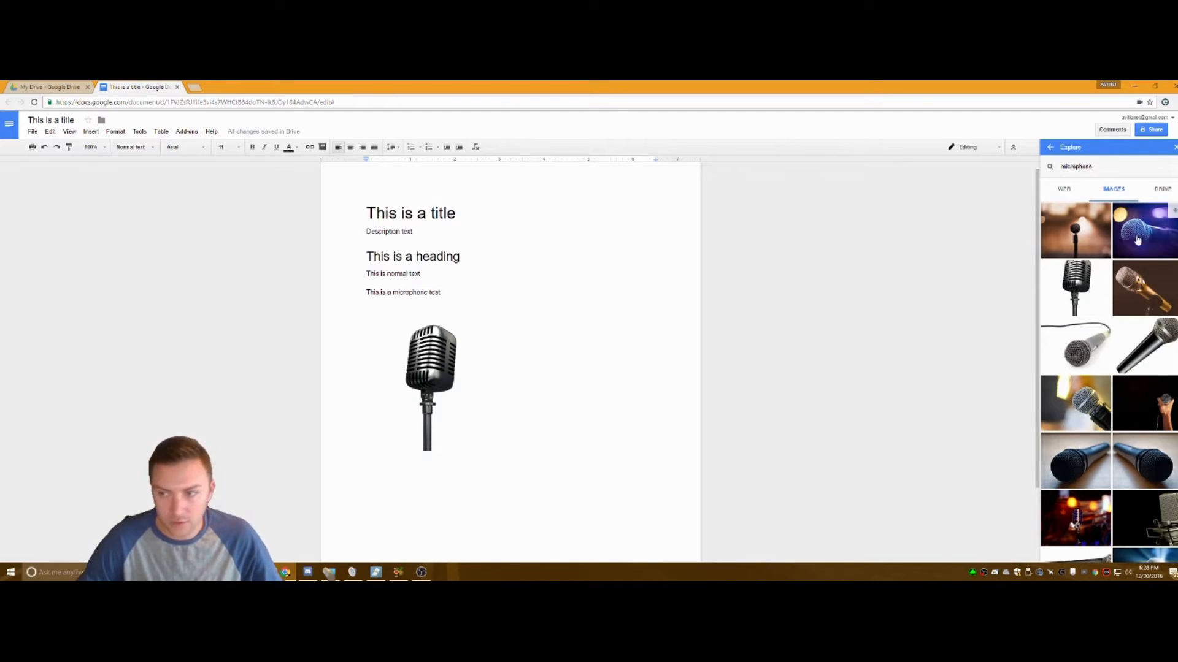
Step: Cite the web result "Microphones | Guitar Center" as a footnote on the word "microphone" and check the citation at the page's end
double_click(404, 291)
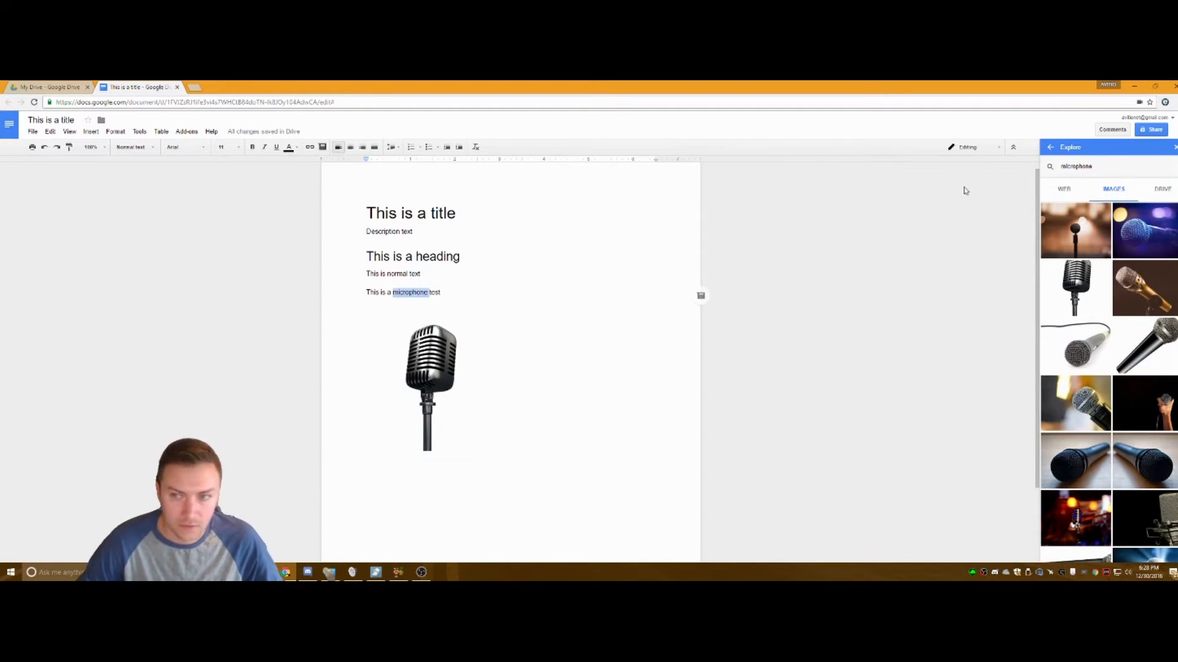
click(1066, 193)
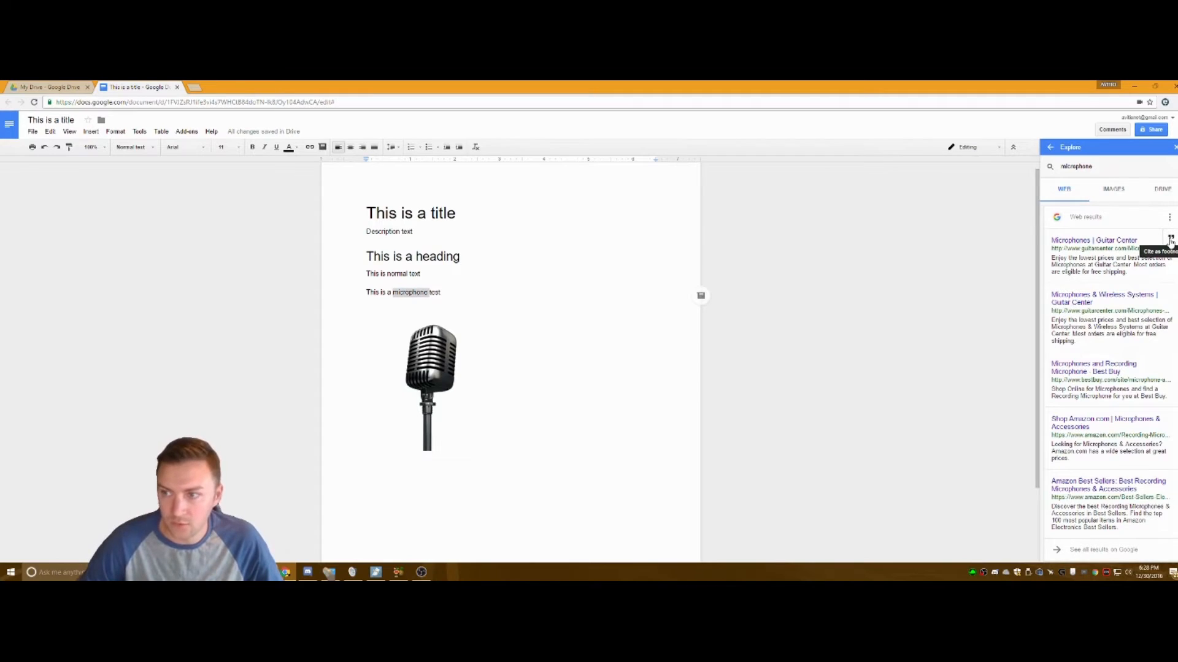
click(1171, 239)
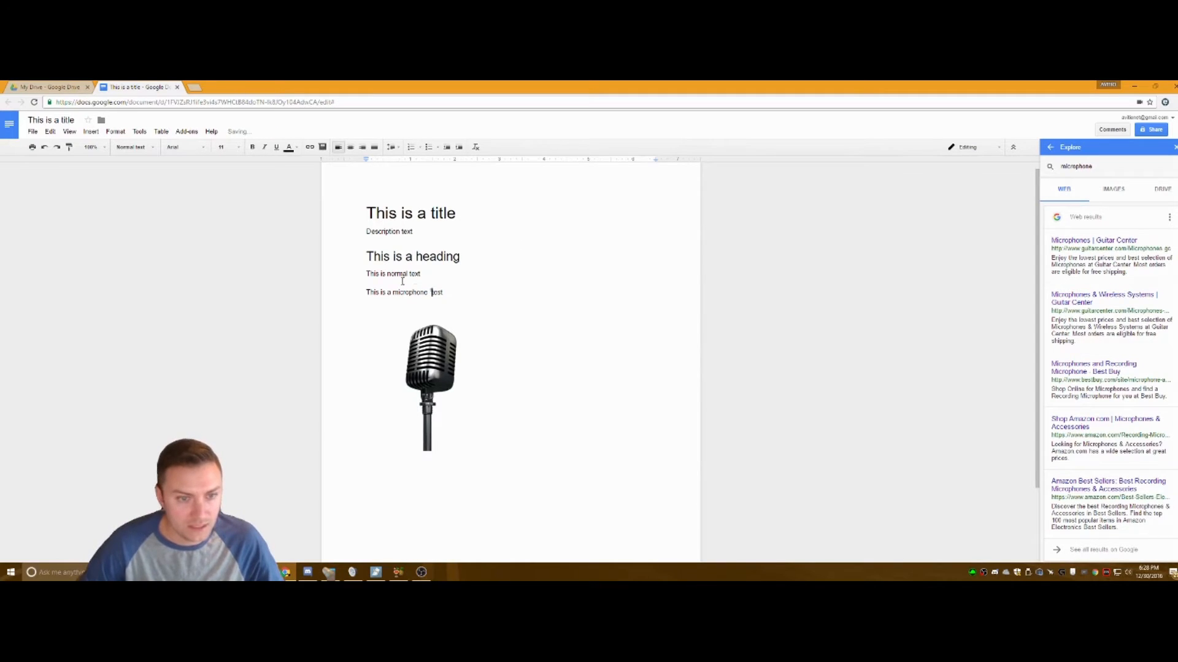
click(436, 294)
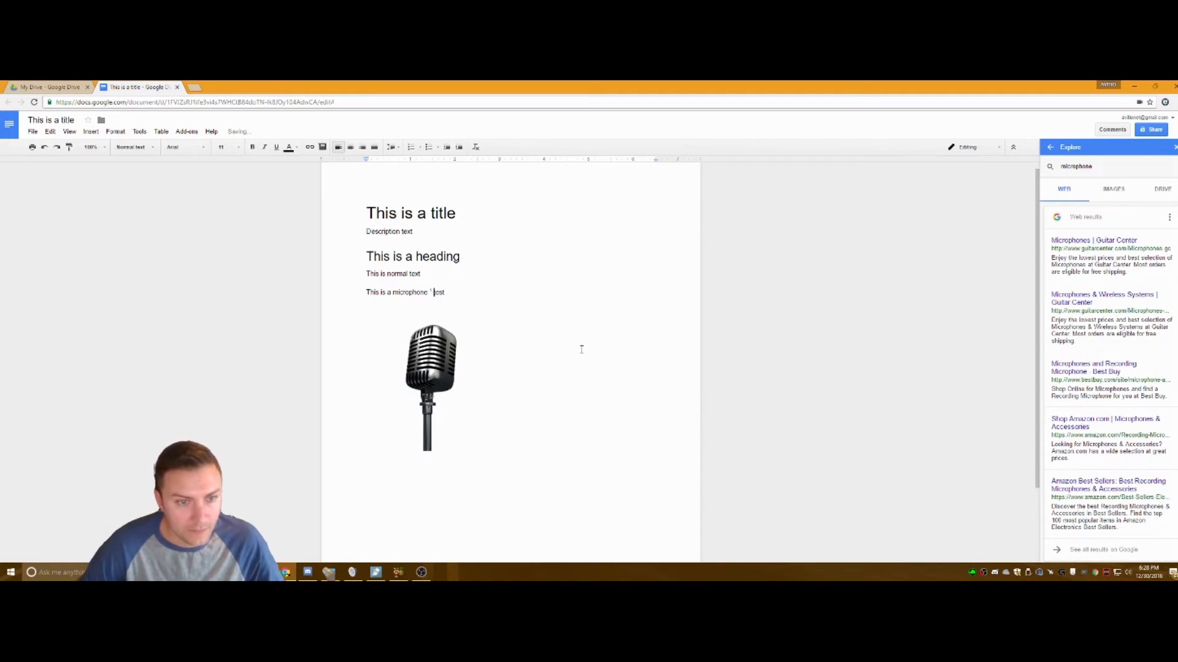
scroll(565, 350, down, 2)
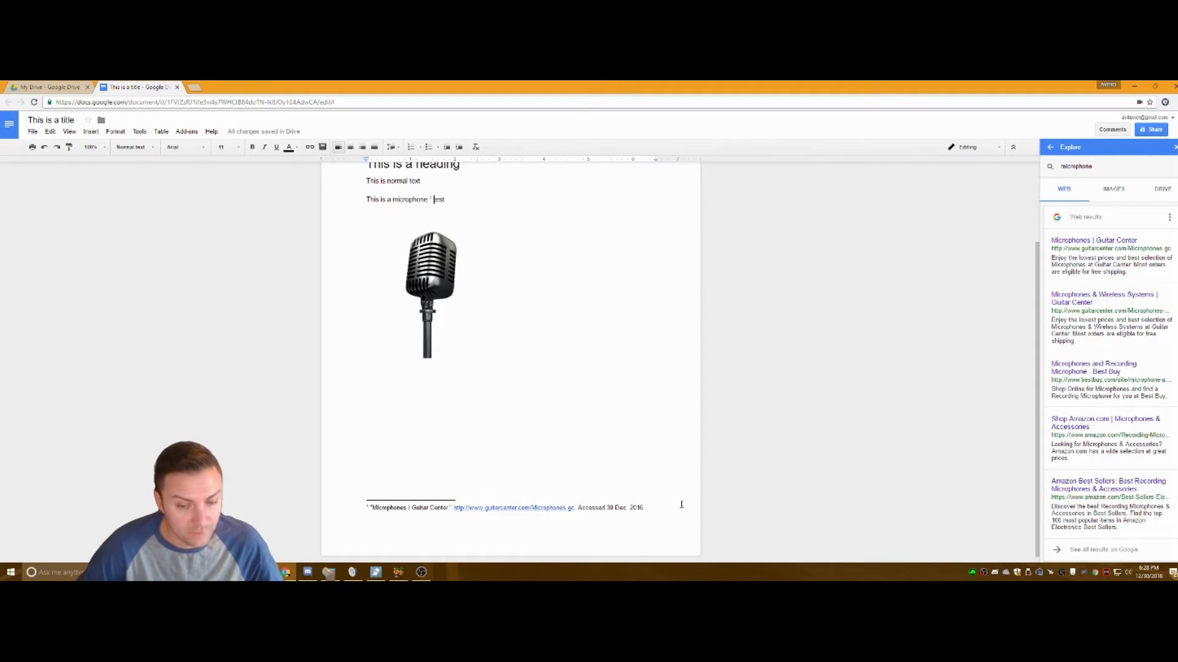
scroll(576, 374, up, 2)
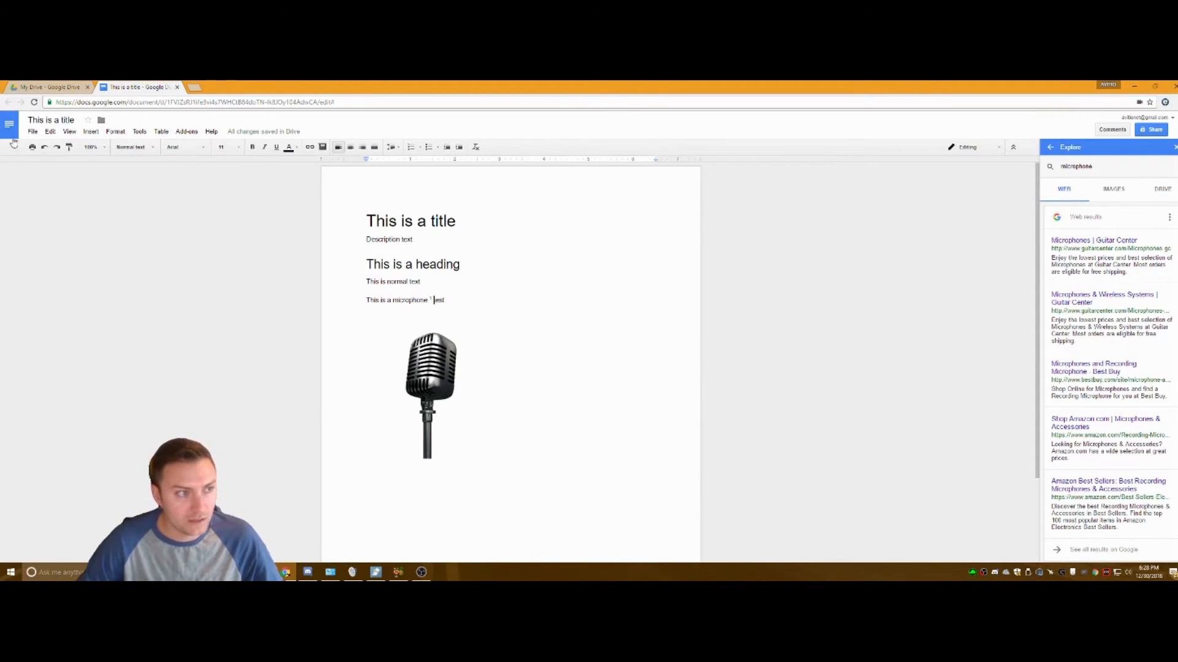
Step: Examine the file formats available for downloading the document, without downloading it
click(32, 132)
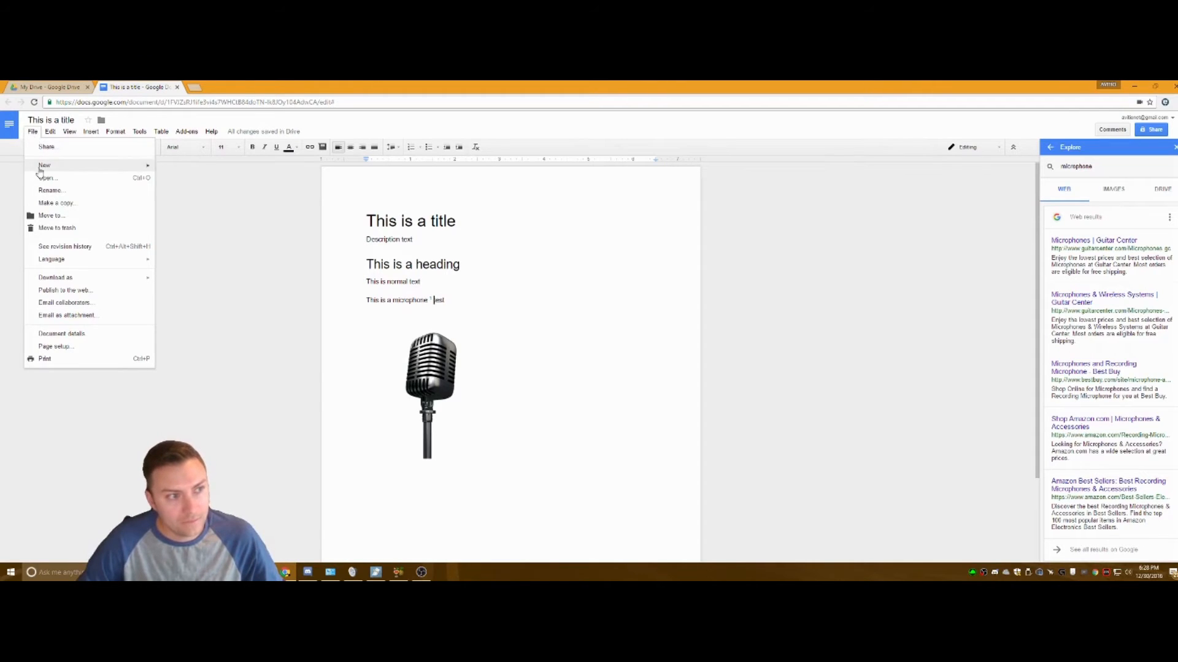
mouse_move(91, 282)
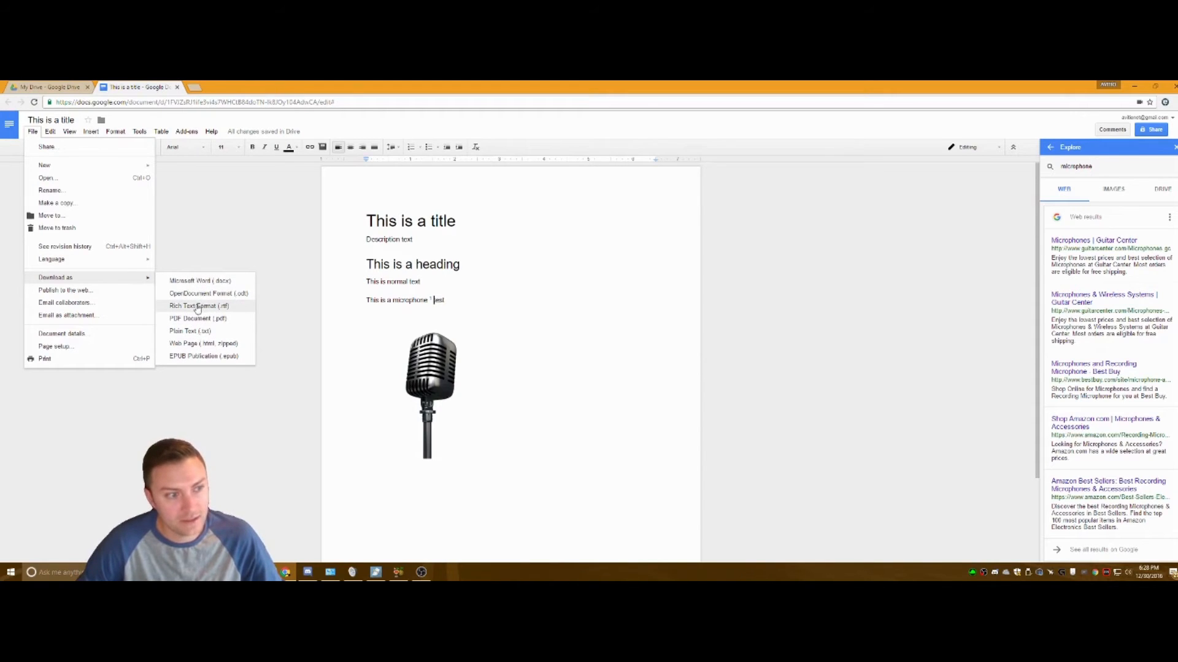
click(137, 120)
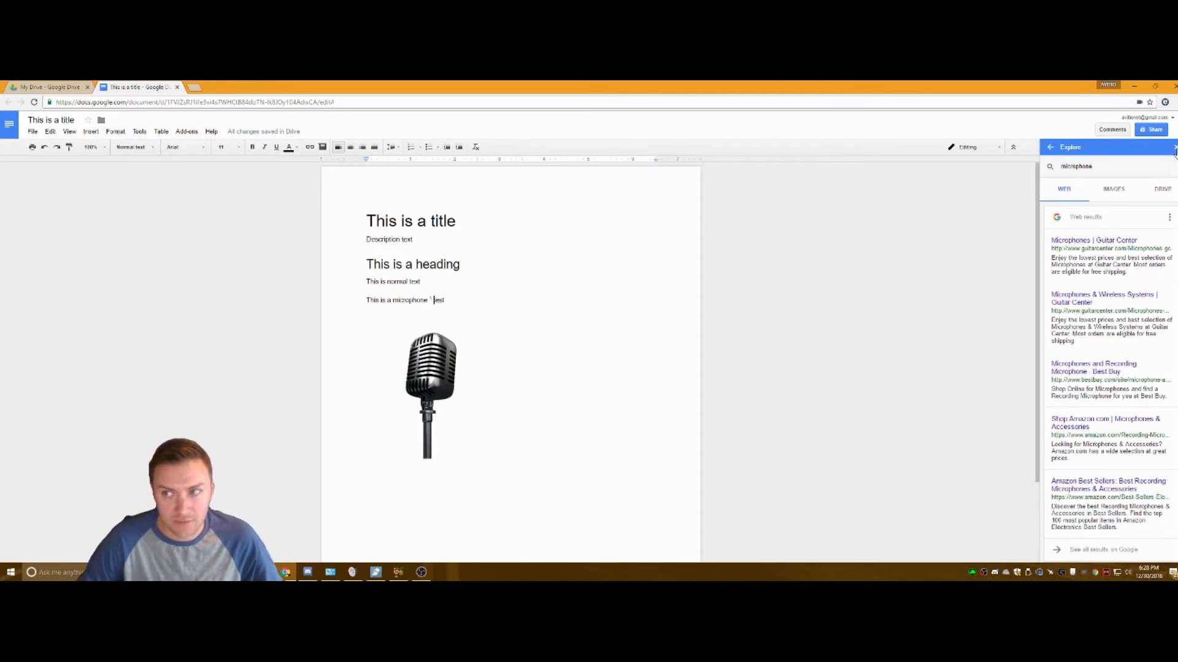
Step: Close the Explore results and look over the options for creating new files and changing the document view
key(ctrl+shift+y)
click(32, 131)
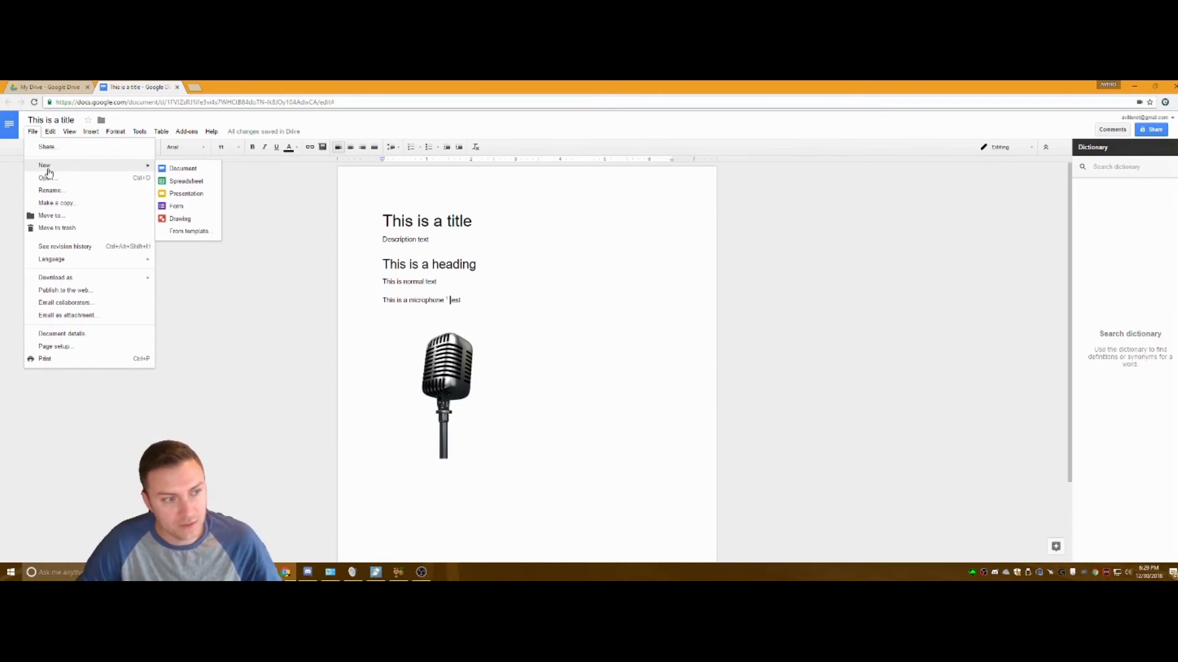
mouse_move(69, 131)
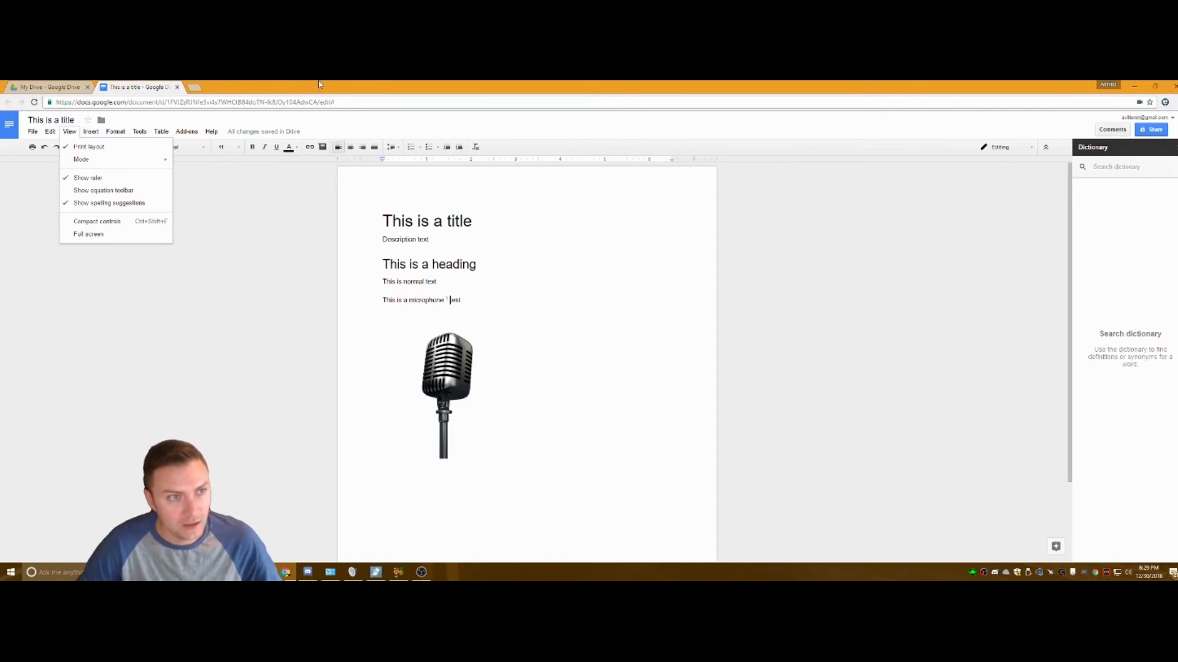
Step: Add the line "This is a new line" directly below the dictated microphone line
click(503, 300)
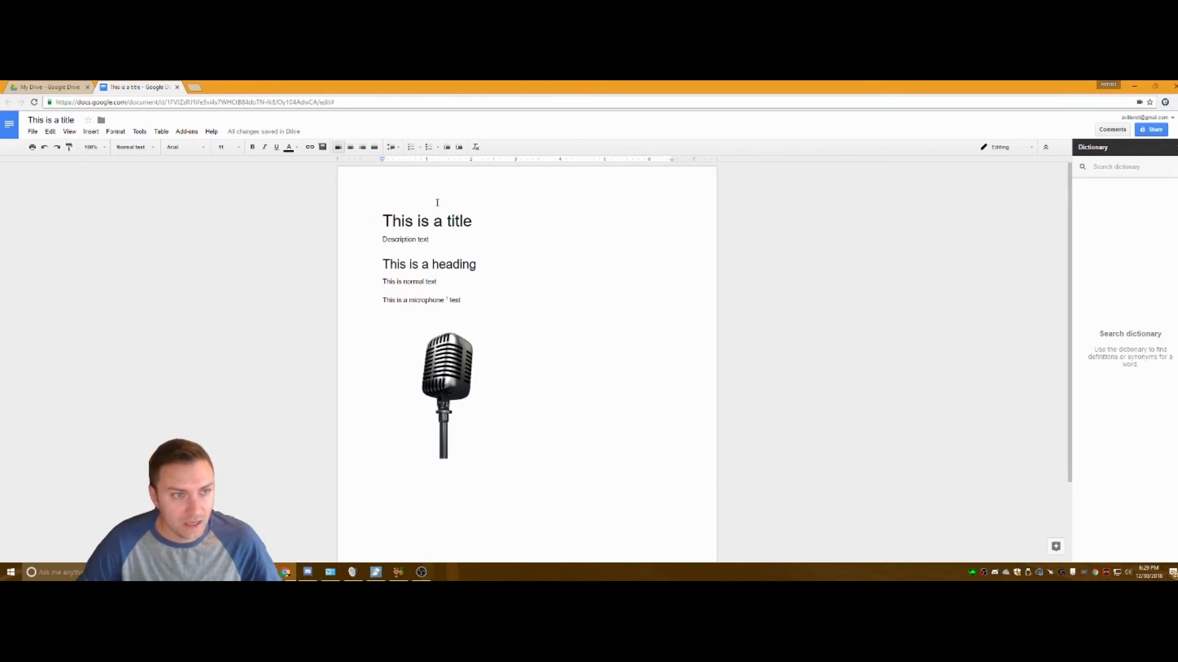
mouse_move(282, 133)
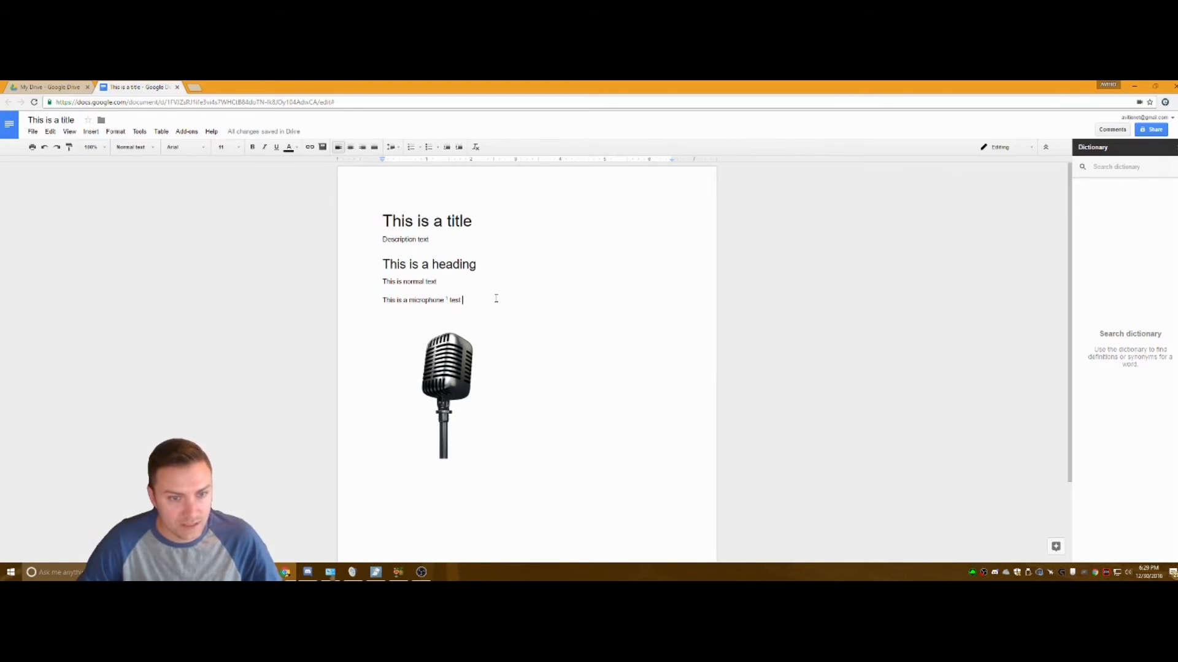
key(Return)
text(Ihis is a new line)
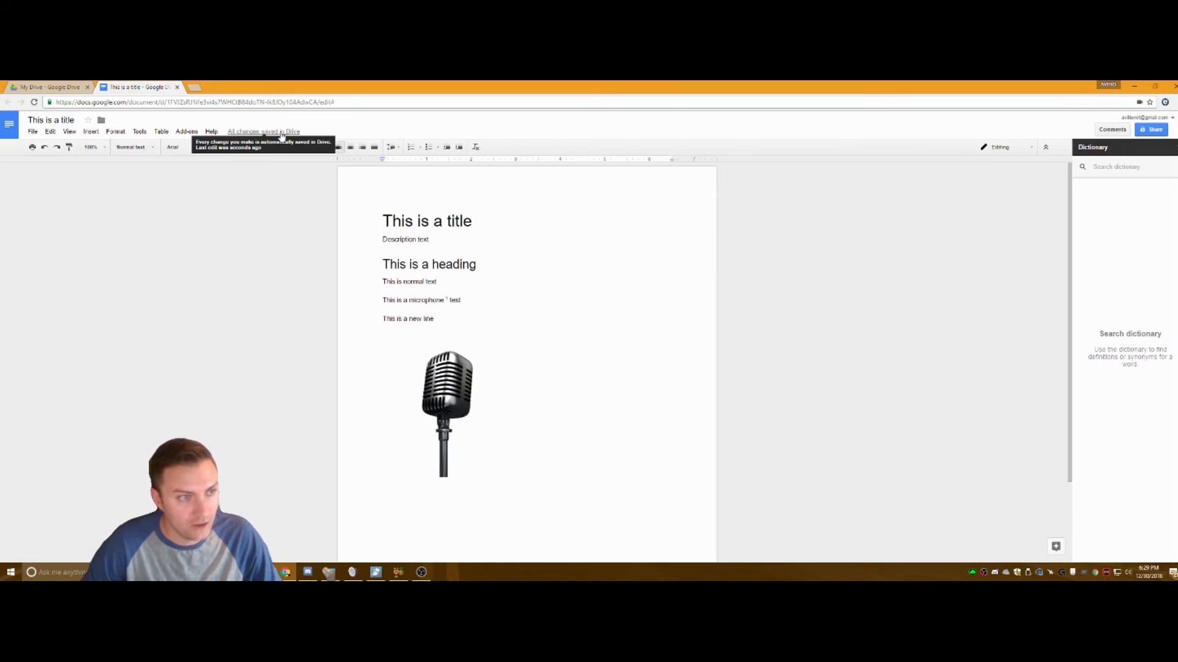
Step: Compare the earlier and latest versions in the document's revision history, then return to the document without restoring one
click(273, 134)
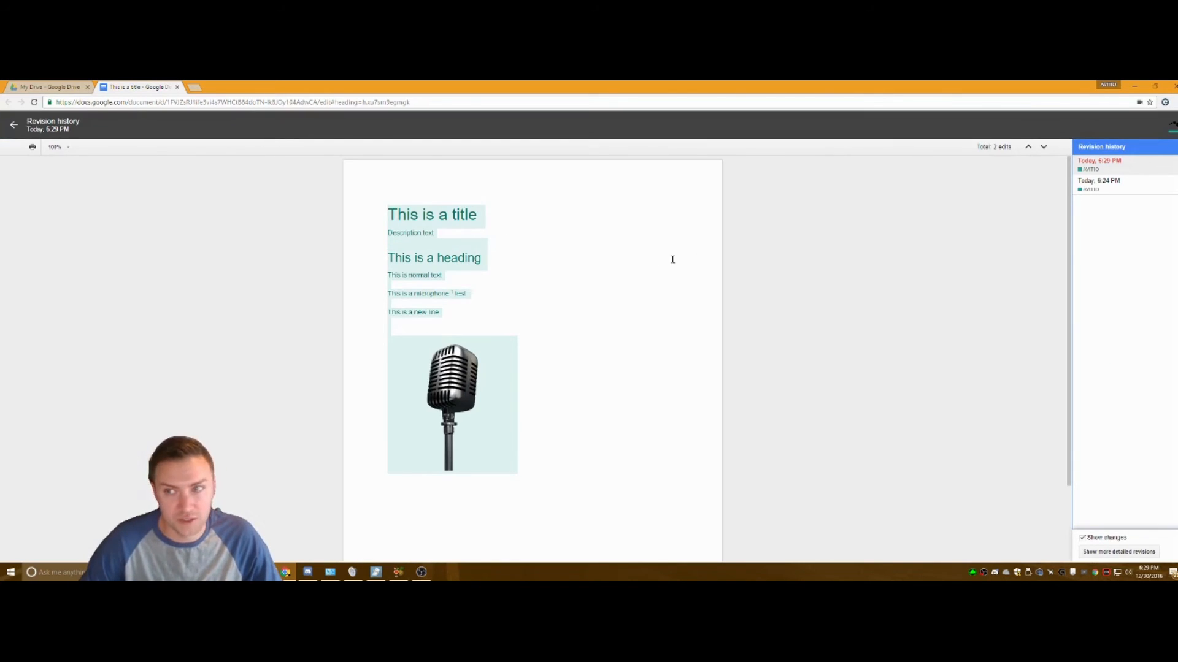
click(1126, 187)
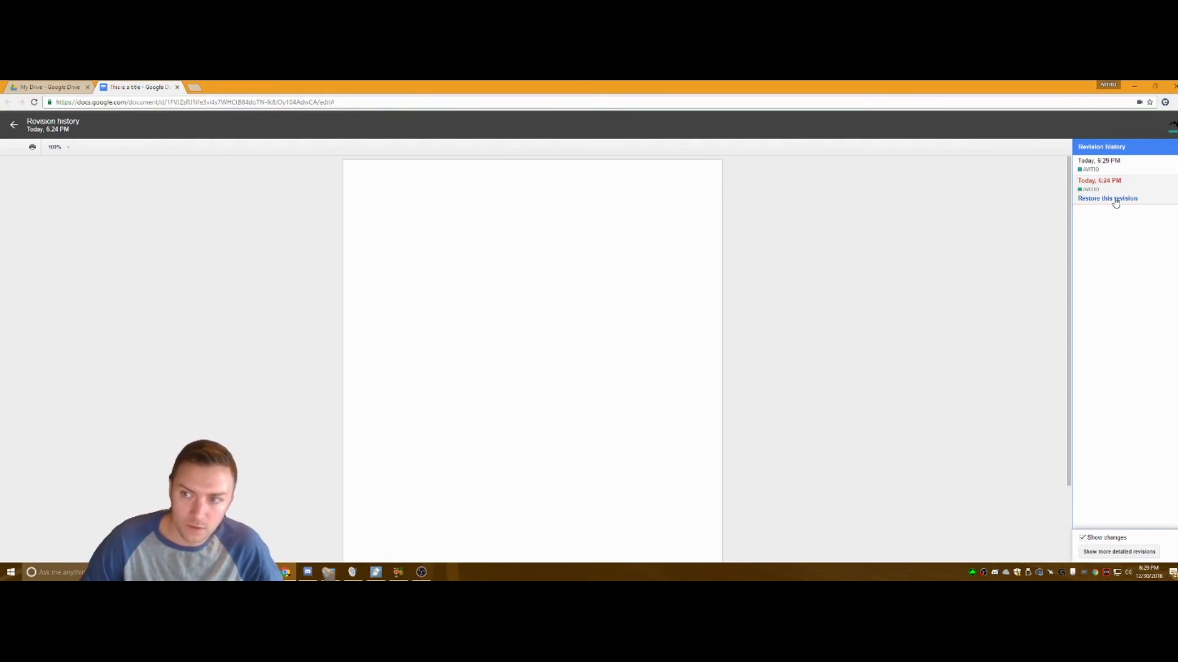
click(1108, 171)
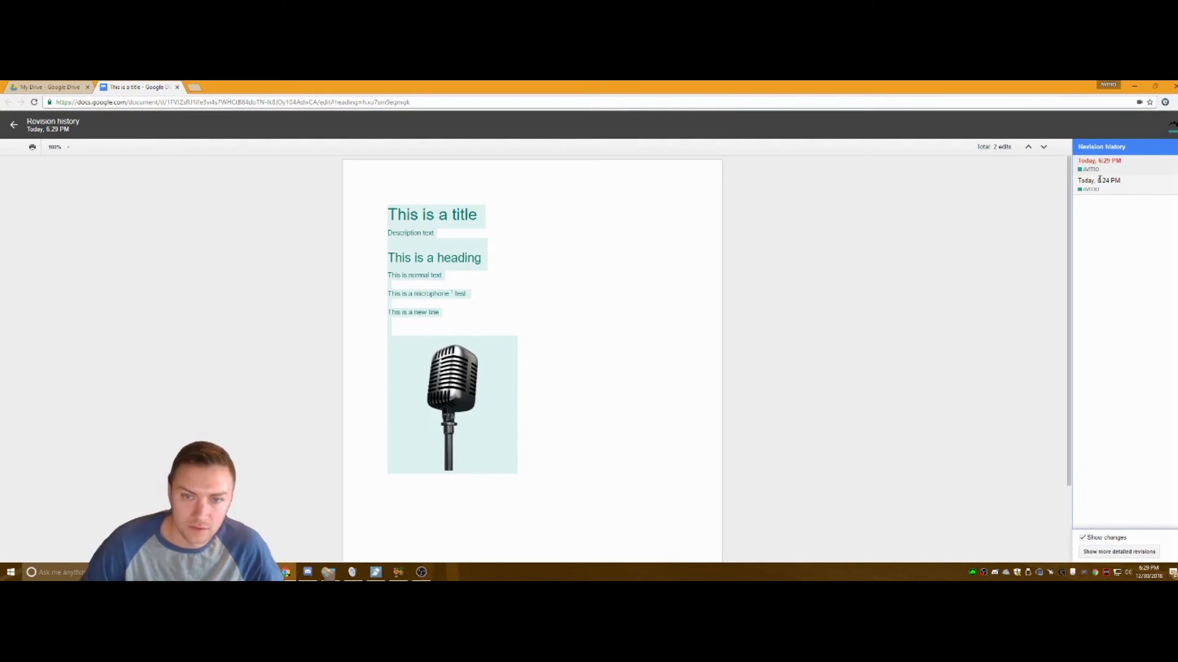
click(10, 125)
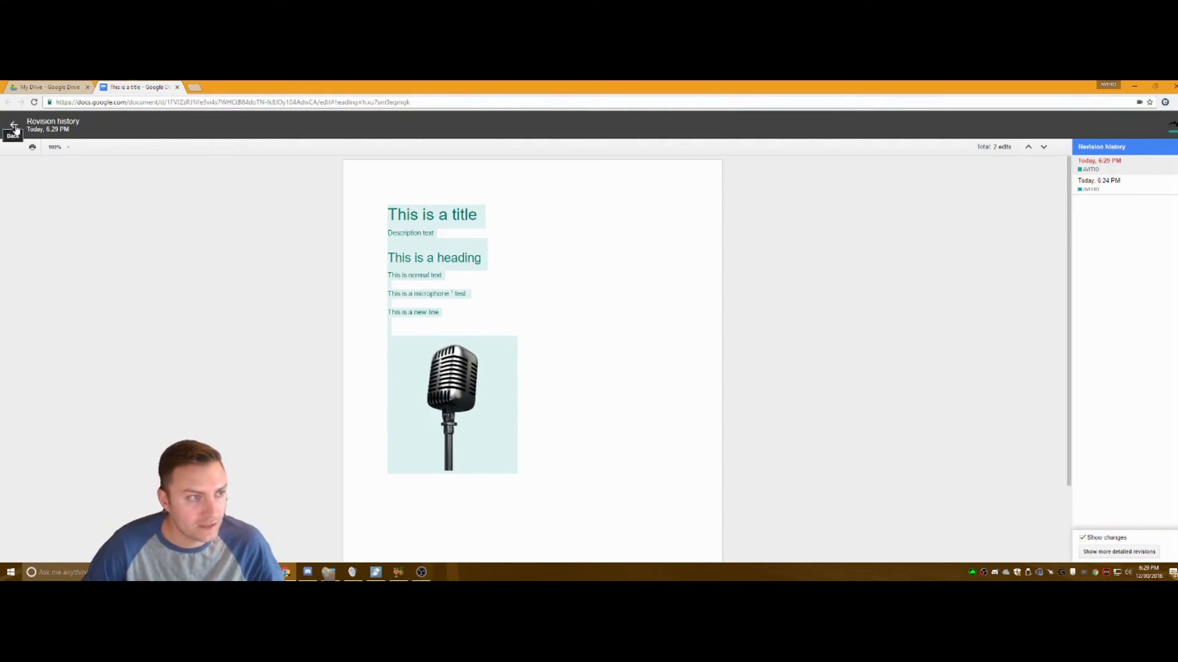
Step: Locate the revision history command among the file options, then place the cursor at the end of "This is a new line"
click(35, 133)
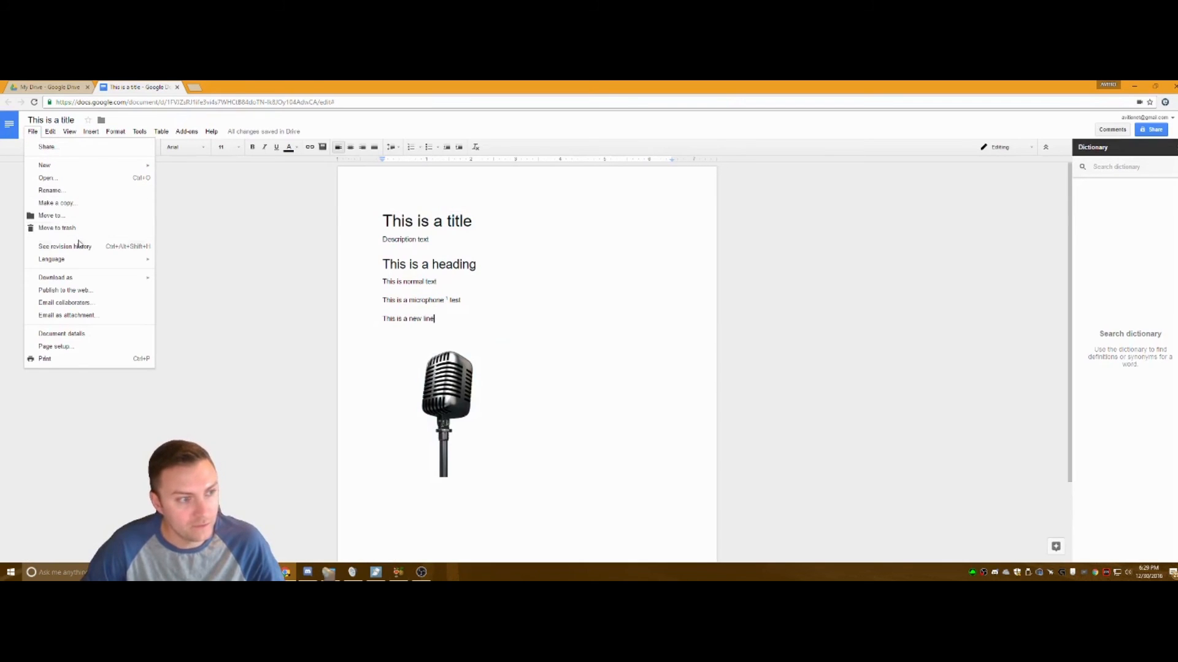
click(251, 262)
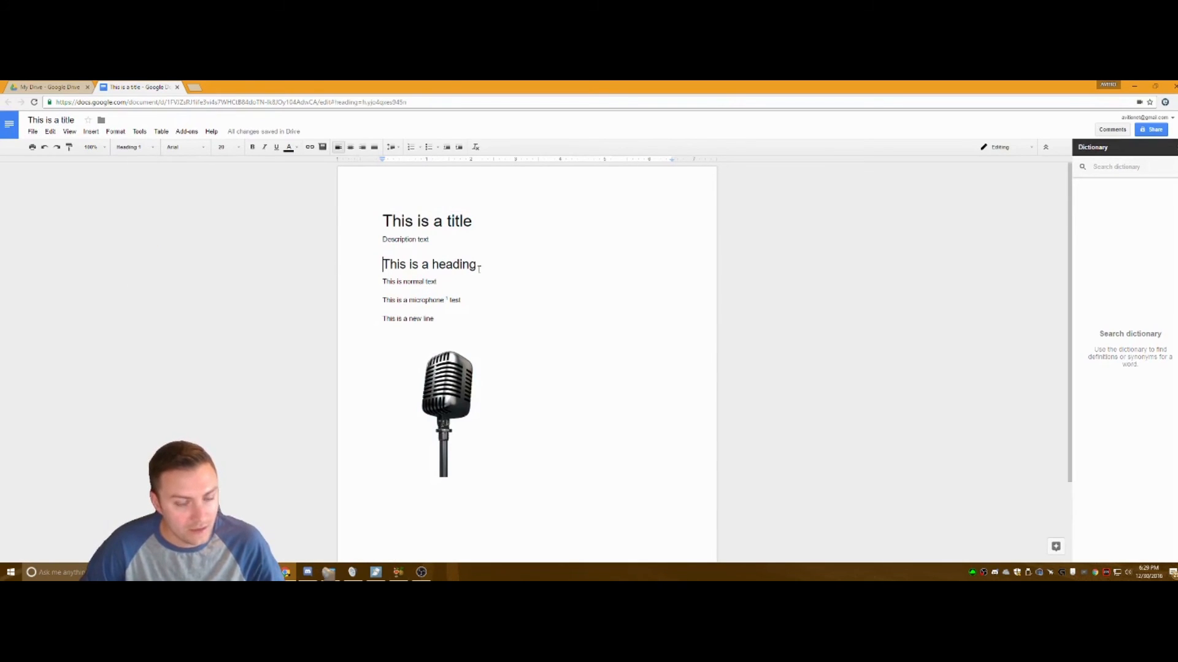
click(449, 320)
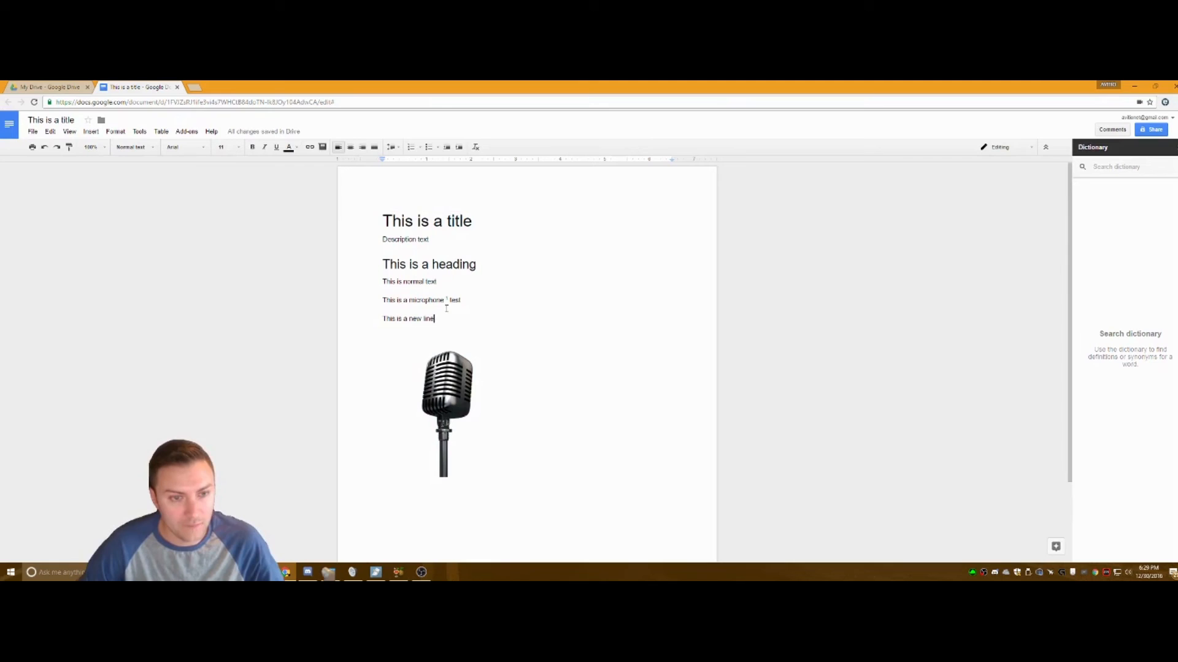